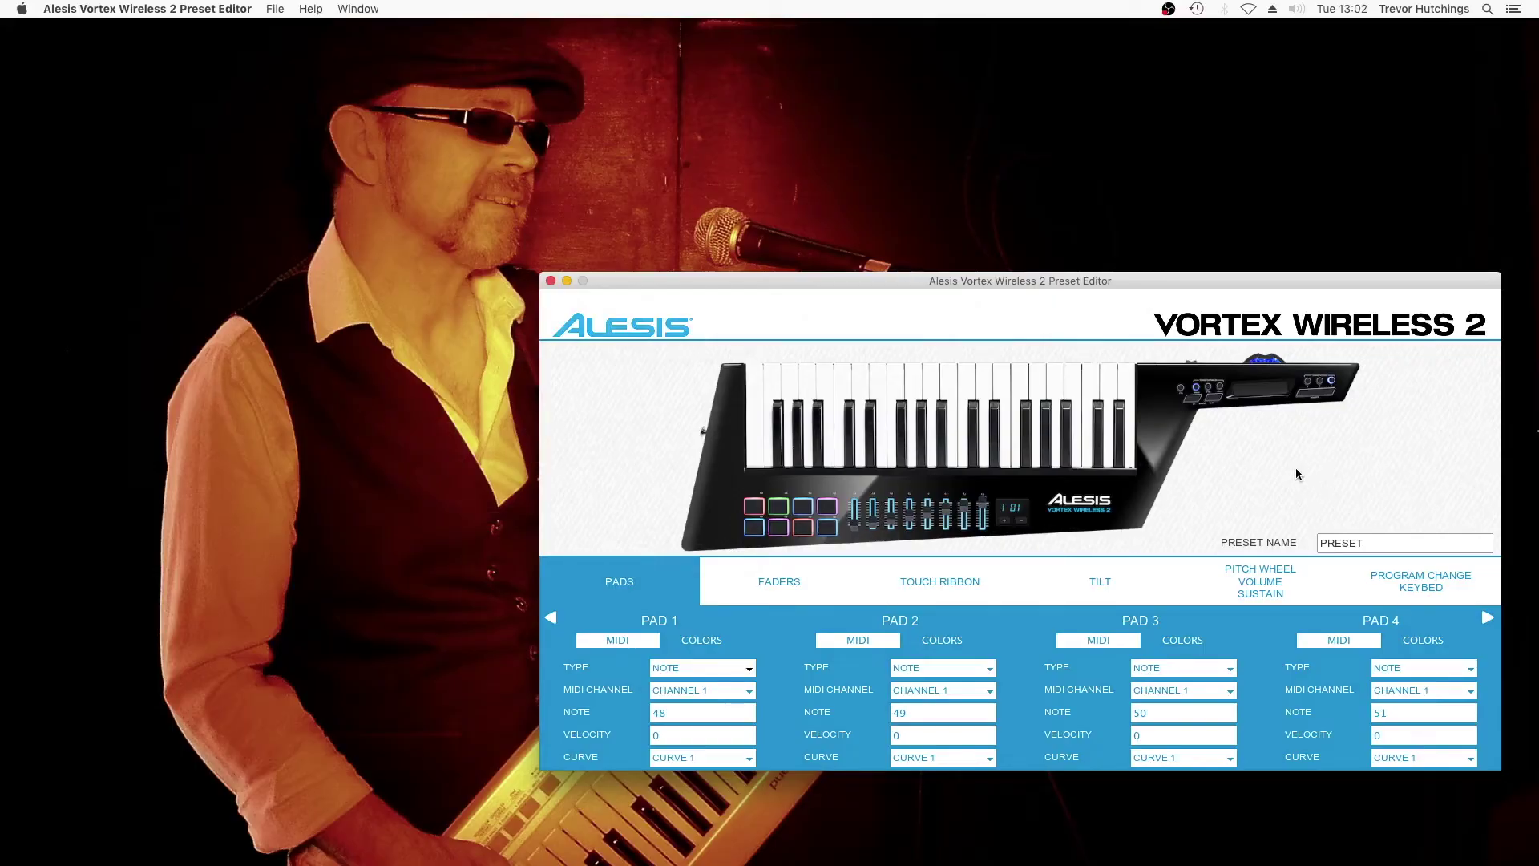
- Set Pads 1 and 2 to CC Toggle with an On value of 127
left_click(749, 668)
left_click(727, 705)
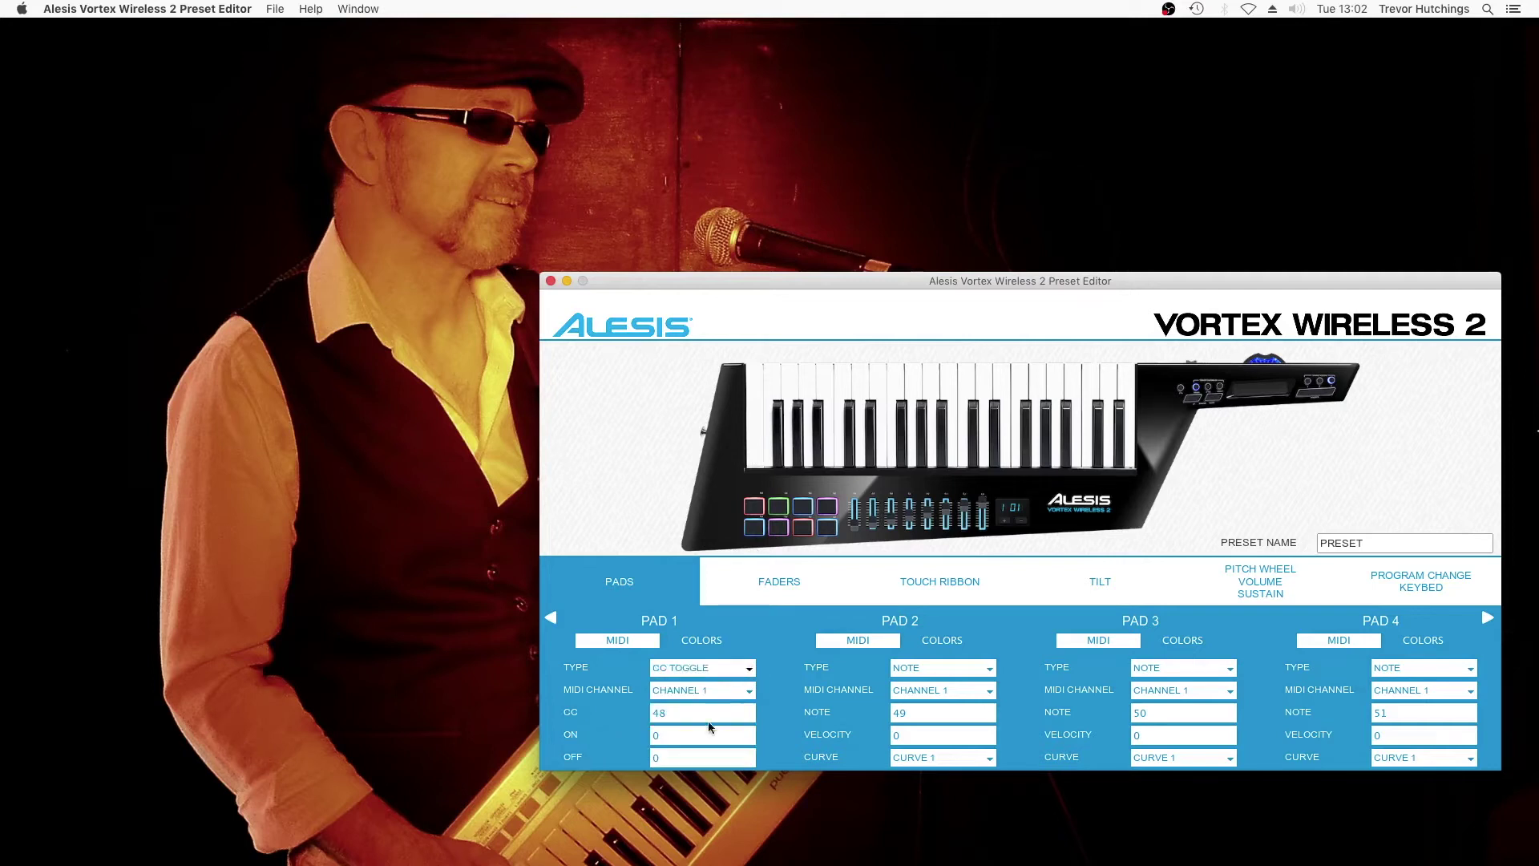
key("BackSpace")
type("127")
left_click(991, 669)
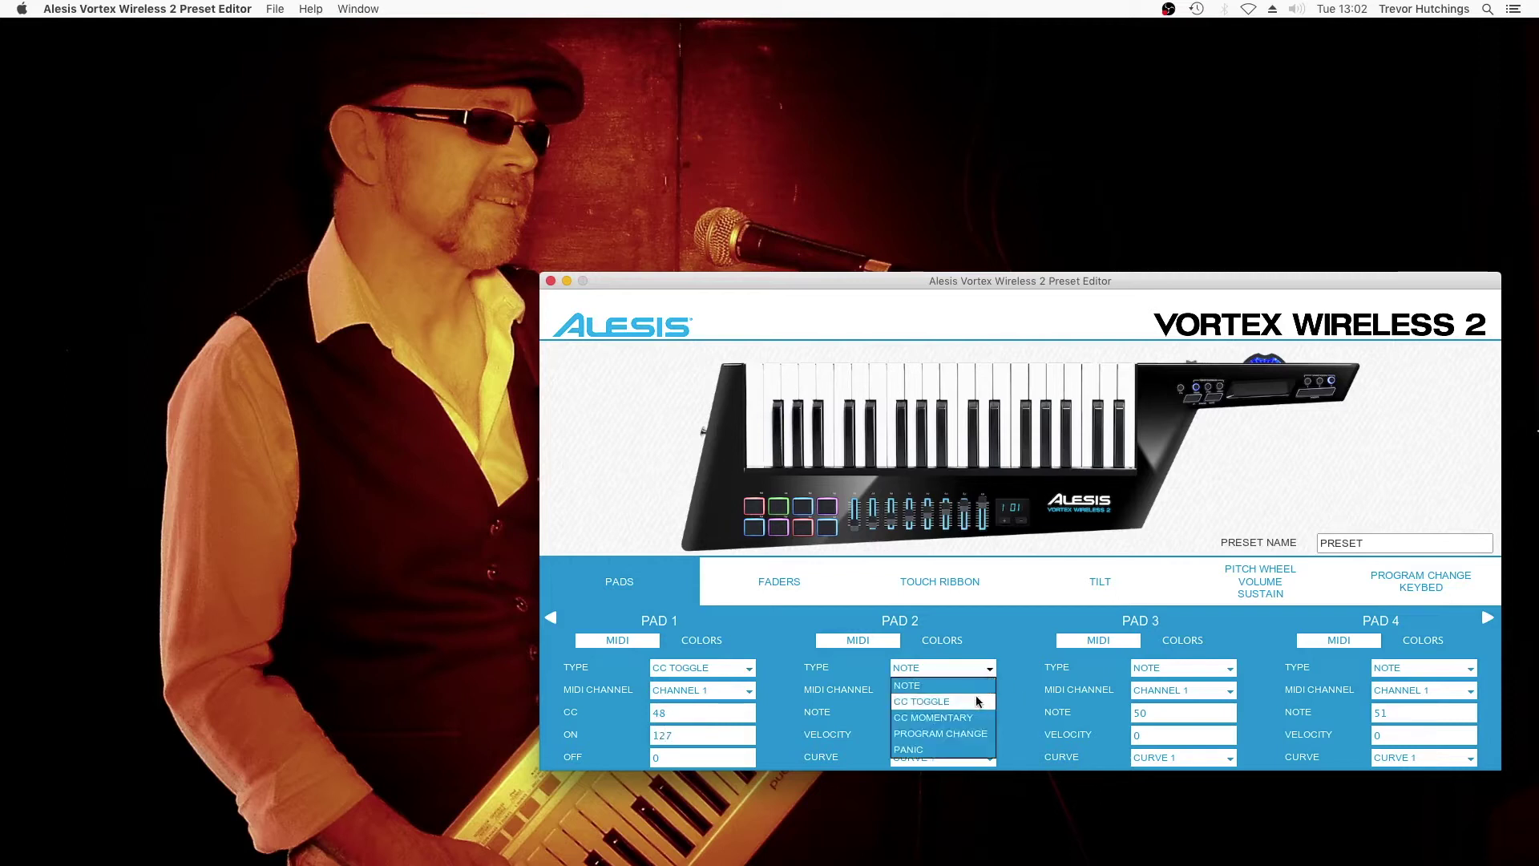
left_click(978, 702)
left_click(936, 735)
key("BackSpace")
type("127")
- Set Pads 3 and 4 to CC Toggle with an On value of 127
left_click(1231, 669)
left_click(1163, 701)
left_click(1179, 735)
key("BackSpace")
type("127")
left_click(1473, 669)
left_click(1404, 702)
left_click(1403, 735)
key("BackSpace")
type("127")
- Bring up Pads 5 to 8 and set Pads 5 and 6 to CC Toggle with an On value of 127
left_click(1488, 618)
left_click(724, 669)
left_click(697, 701)
left_click(711, 736)
key("BackSpace")
type("127")
left_click(963, 669)
left_click(934, 702)
left_click(936, 736)
key("BackSpace")
type("127")
- Set Pads 7 and 8 to CC Toggle with an On value of 127
left_click(1231, 669)
left_click(1162, 701)
left_click(1171, 735)
key("BackSpace")
type("127")
left_click(1471, 668)
left_click(1403, 702)
left_click(1402, 735)
key("BackSpace")
type("127")
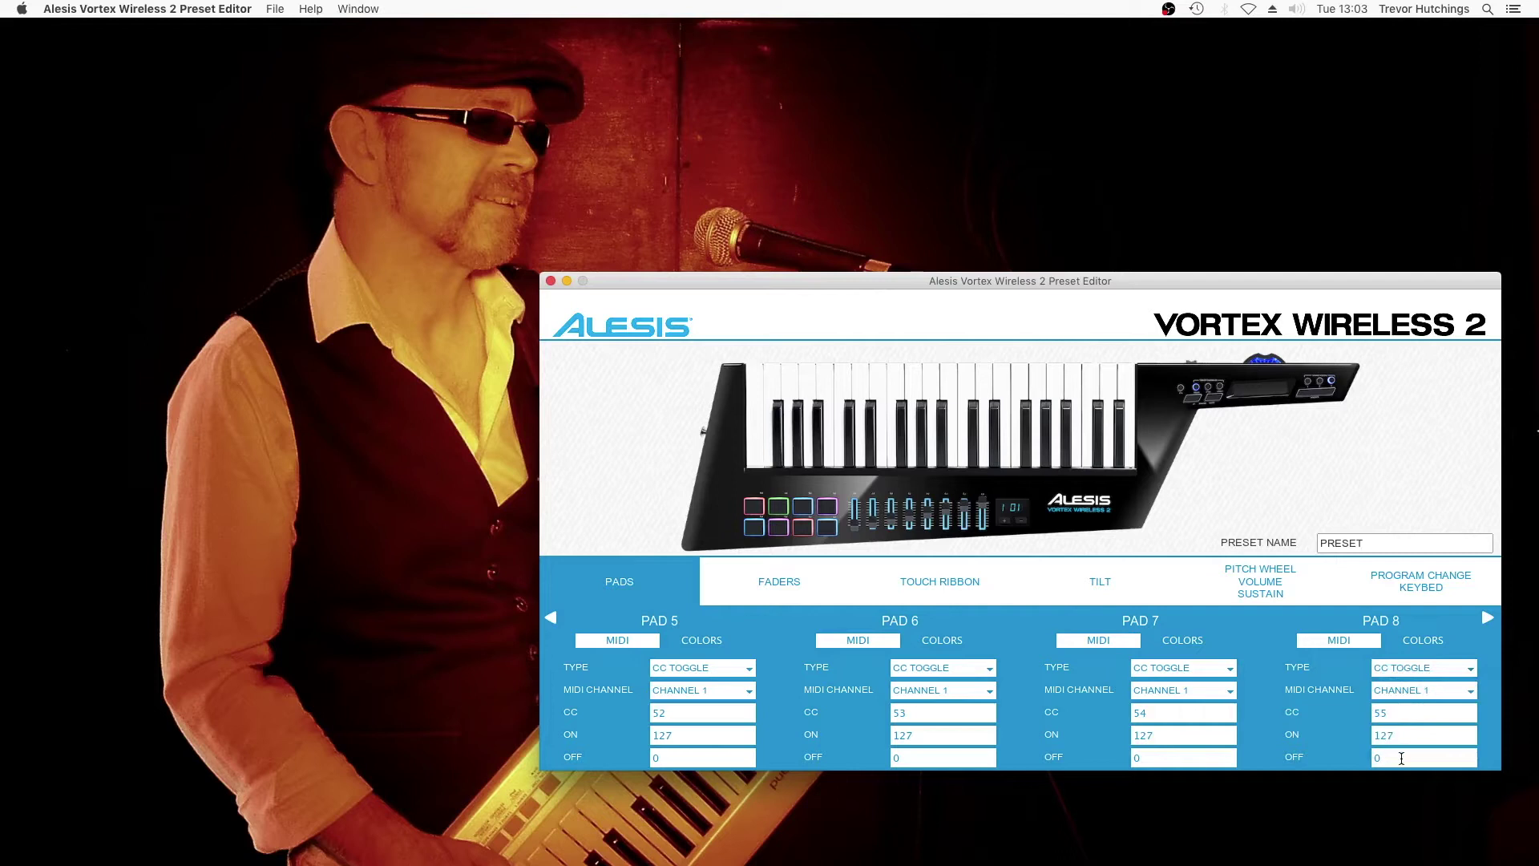
left_click(1402, 758)
- Send the edited preset to the Vortex Wireless 2 keyboard
left_click(275, 11)
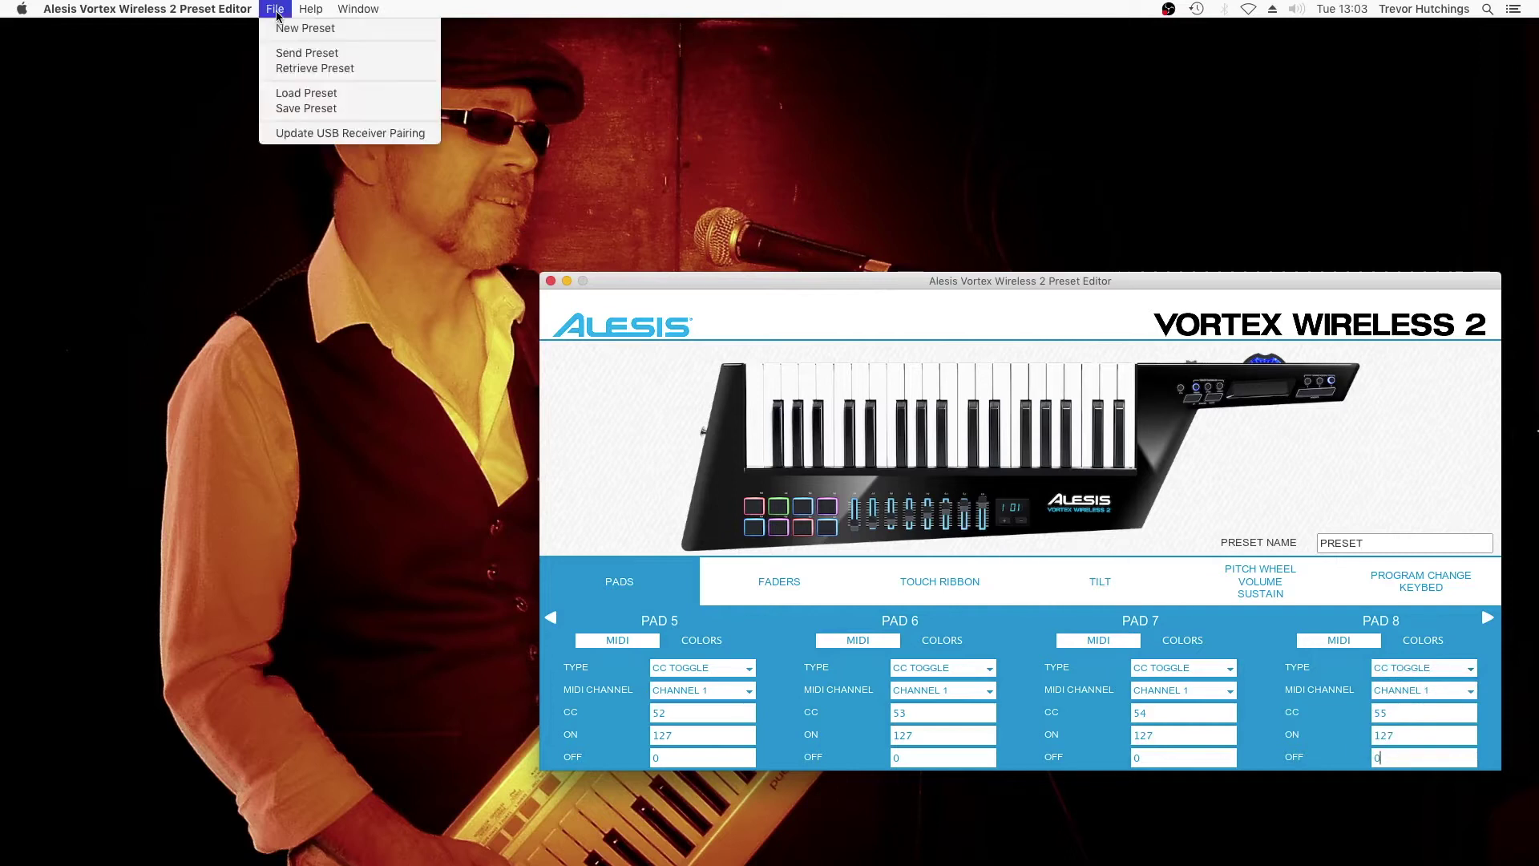
left_click(297, 54)
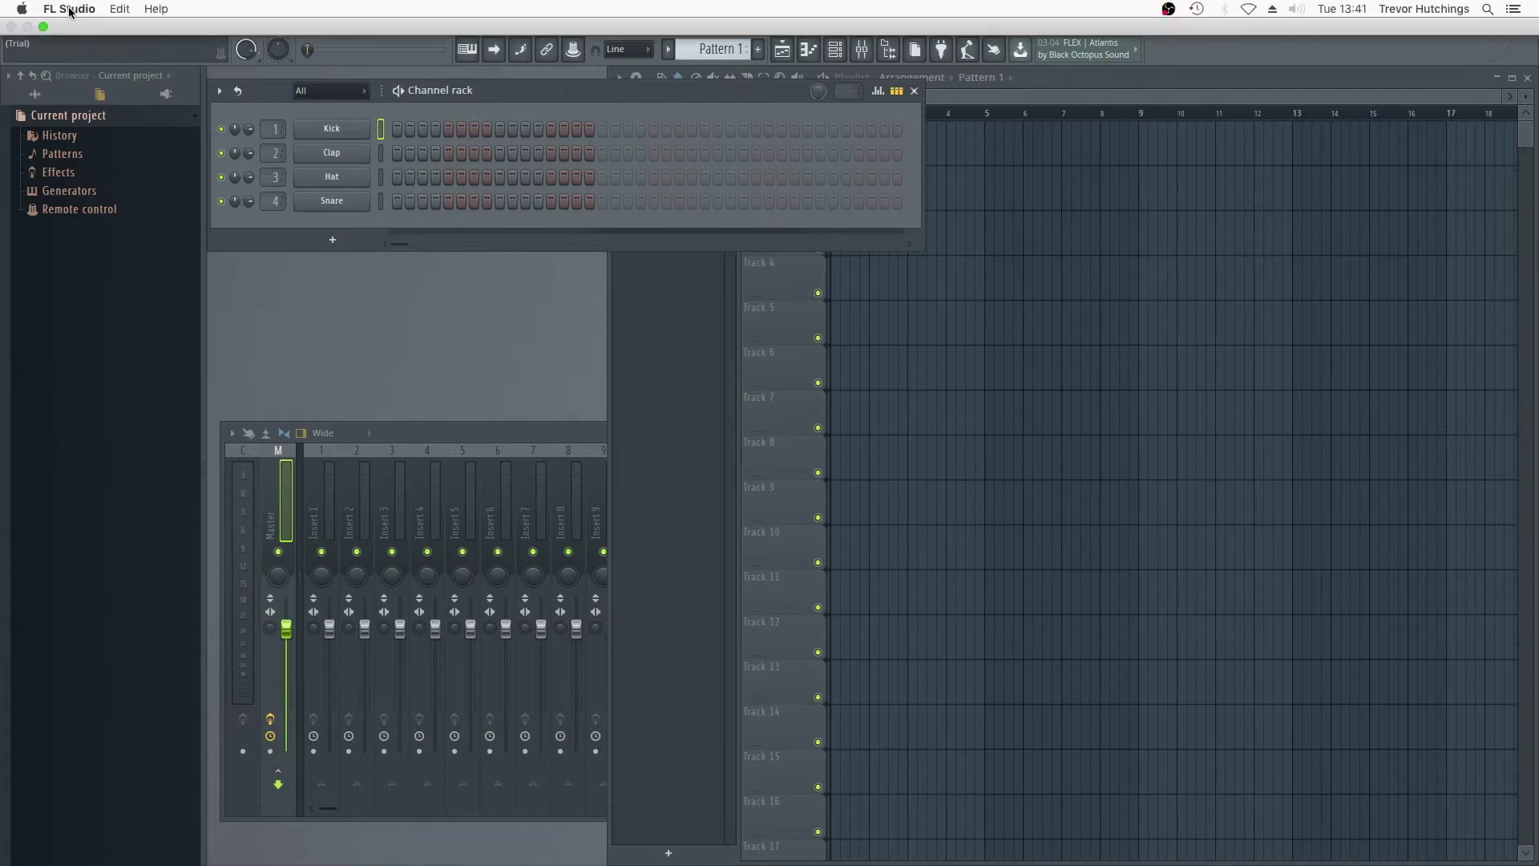
- Switch to FL Studio, open its MIDI settings and enable the Vortex Wireless 2 as an input device
left_click(71, 11)
left_click(86, 52)
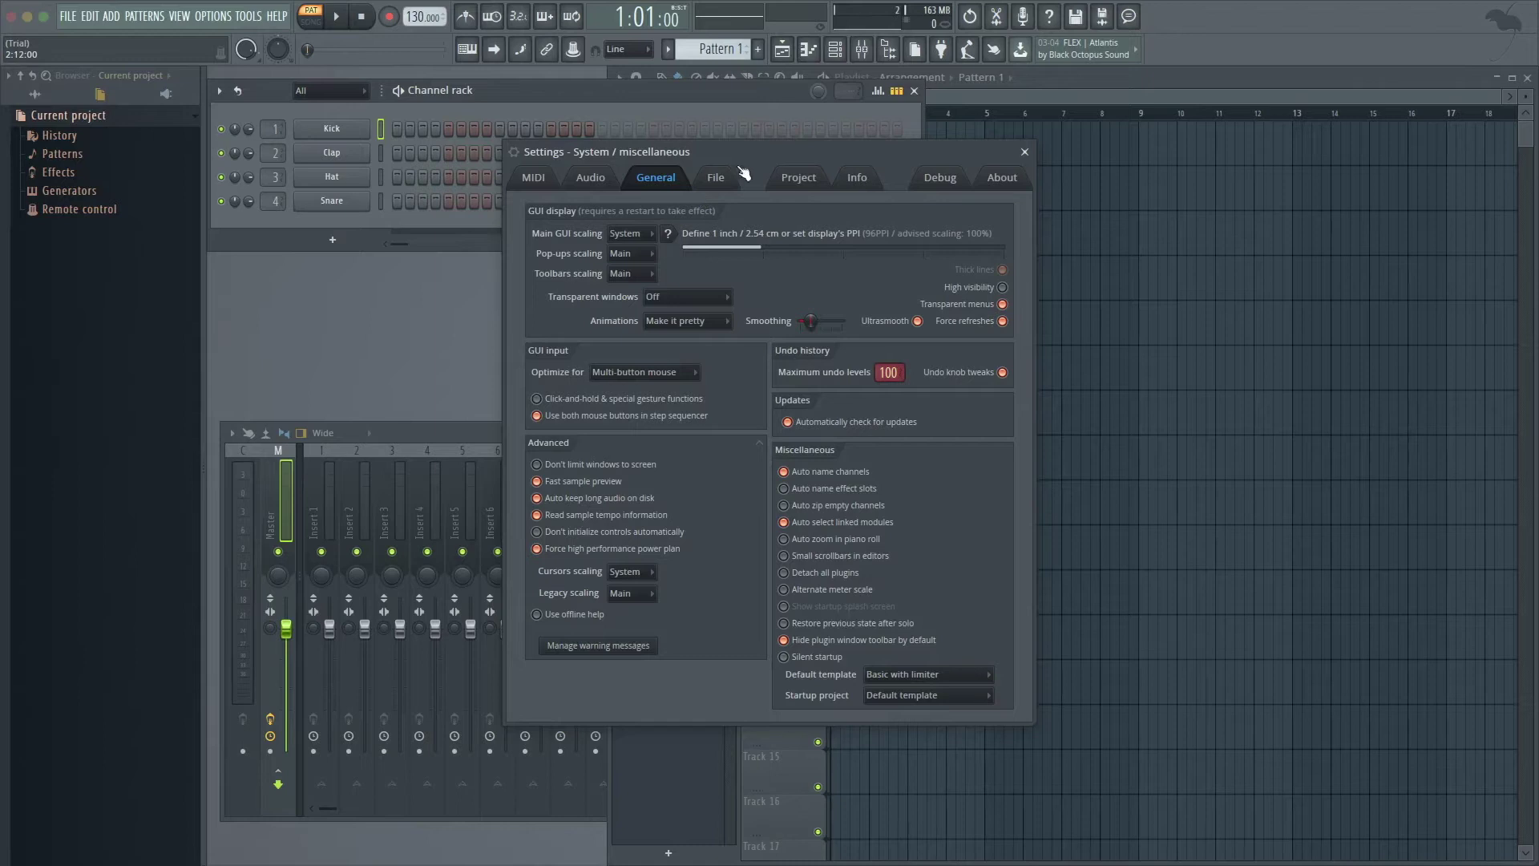
left_click(534, 179)
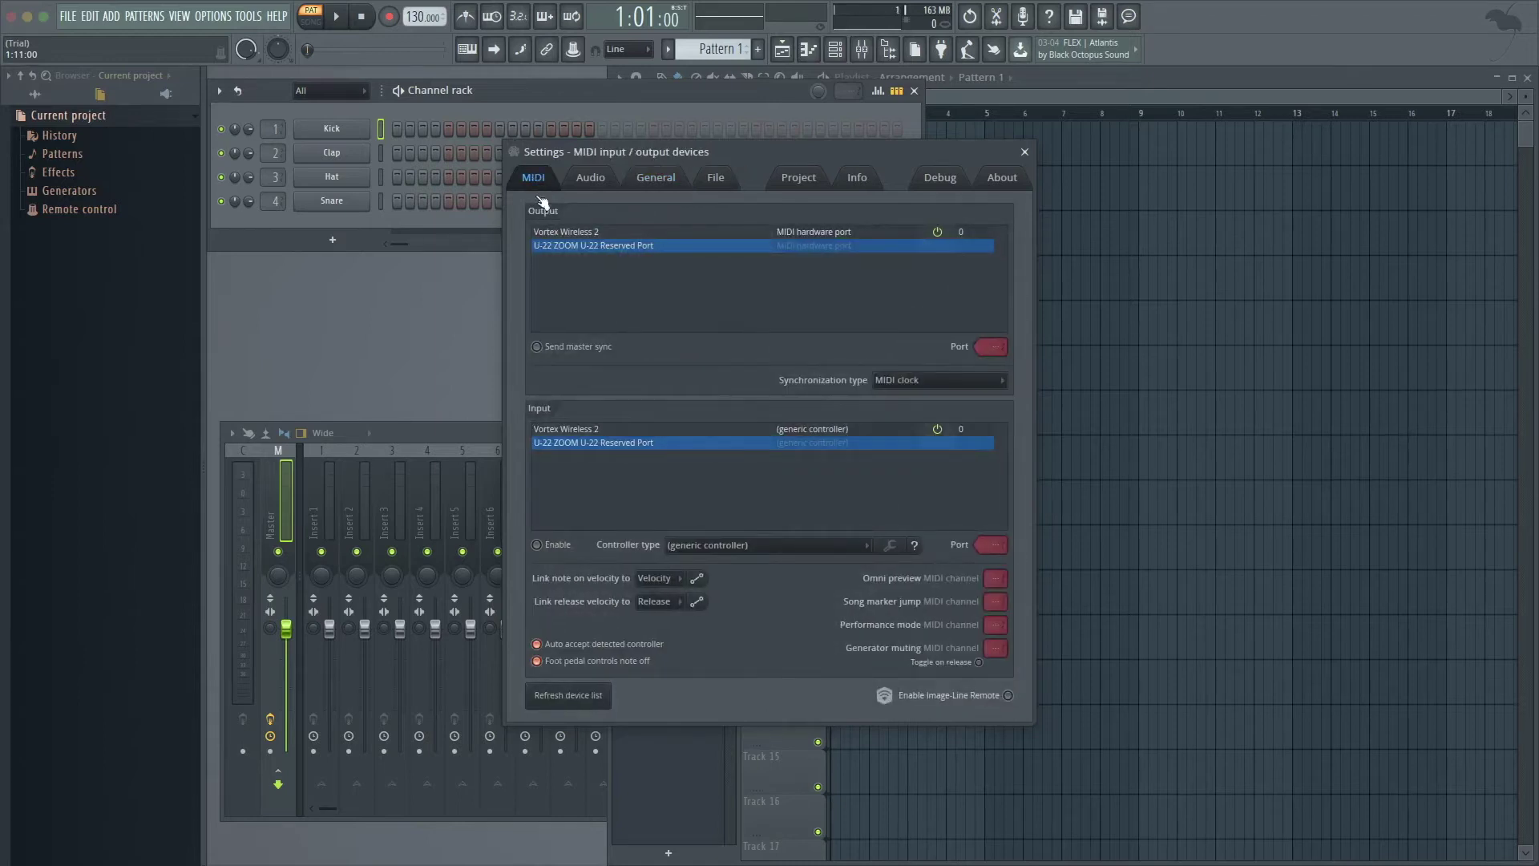
left_click(613, 429)
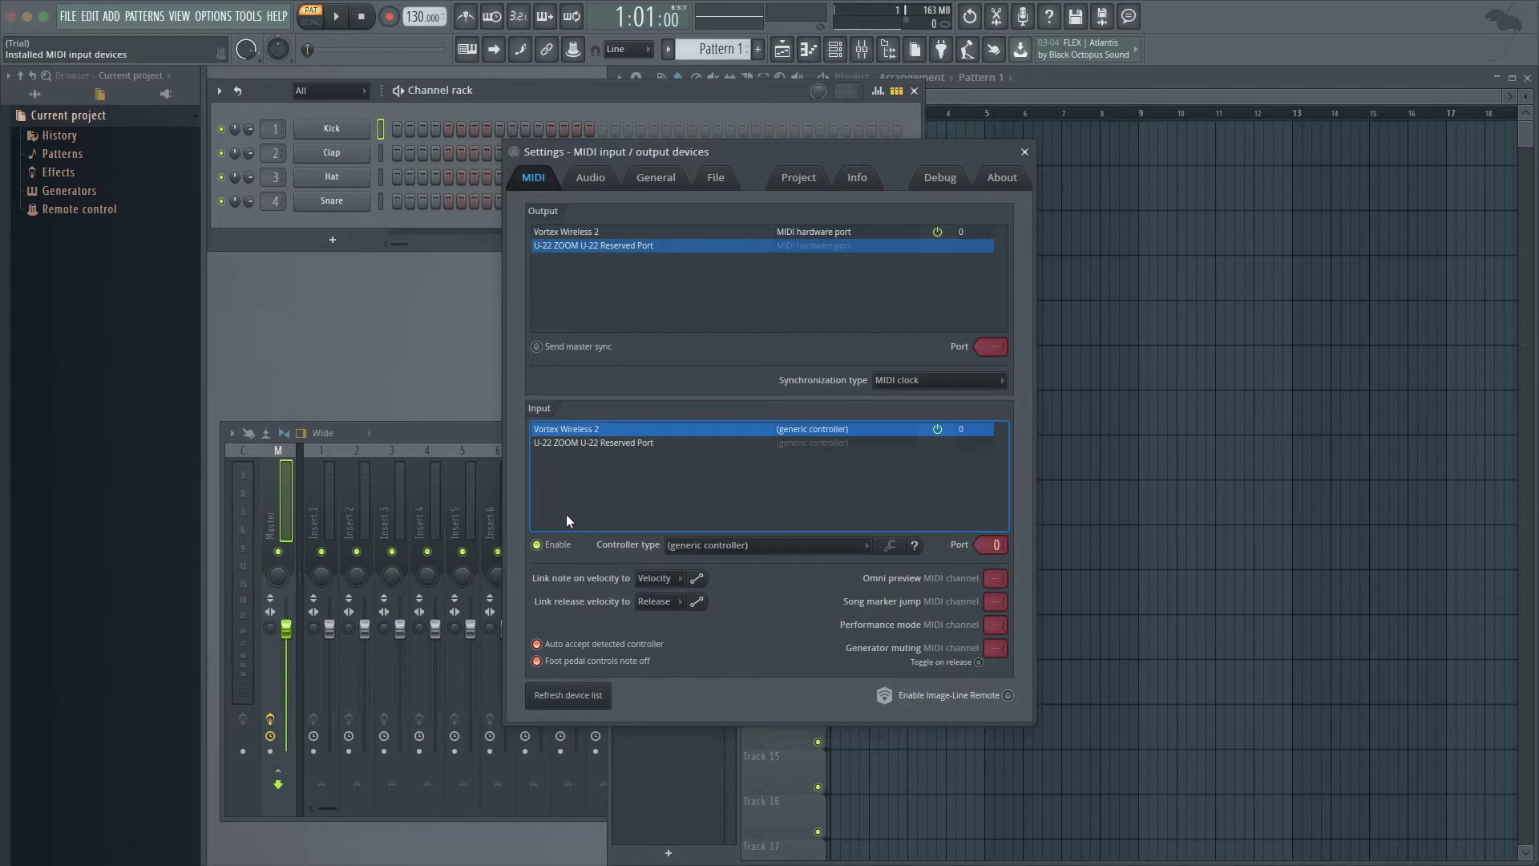
left_click(539, 545)
left_click(538, 545)
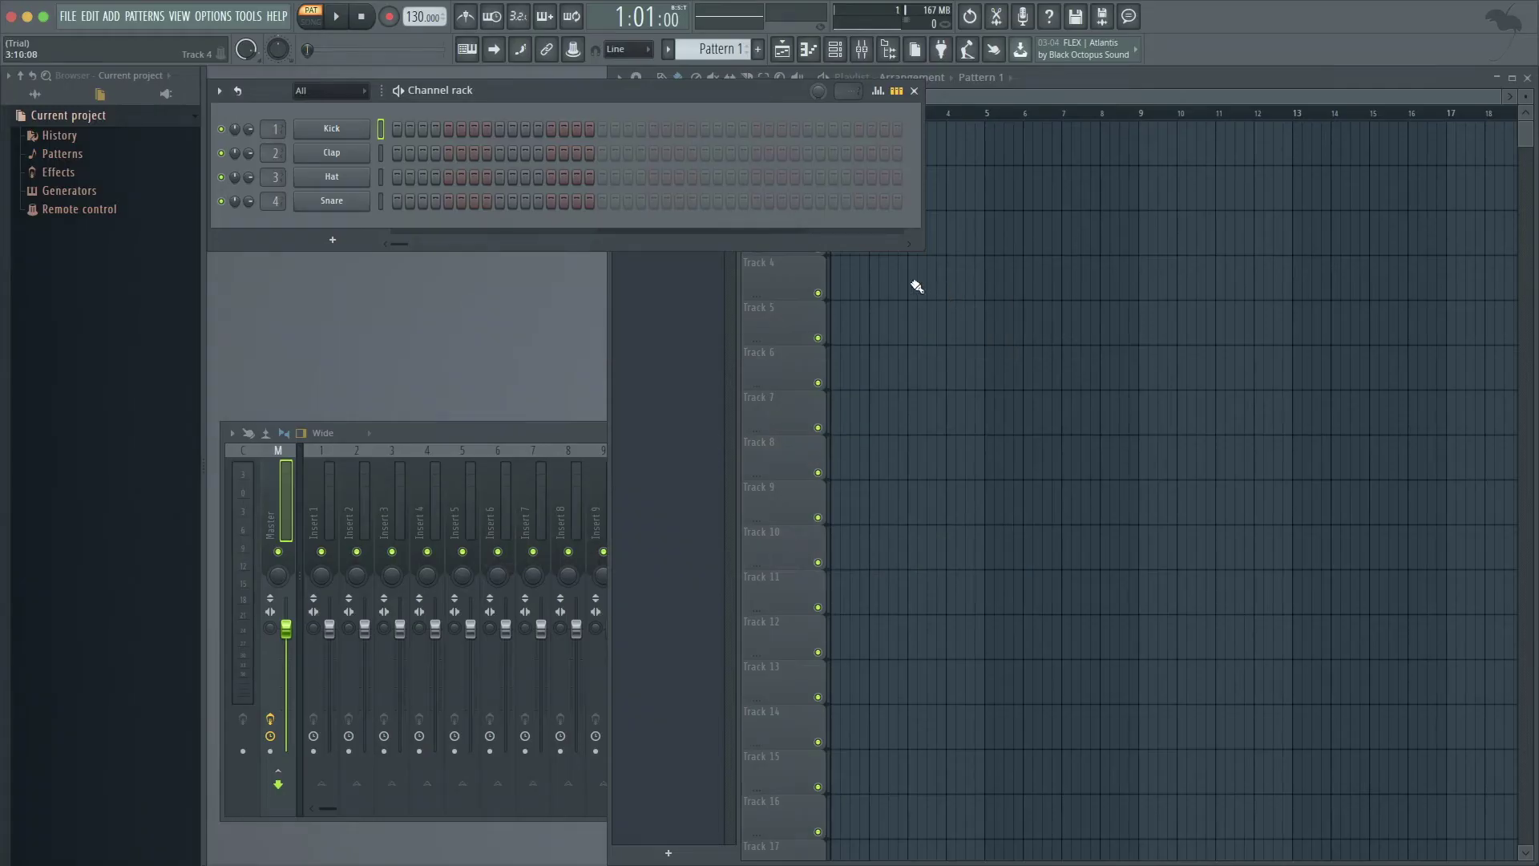
- Add a MiniSynth channel to the channel rack with the preset Lead The Three, and close its window
left_click(336, 239)
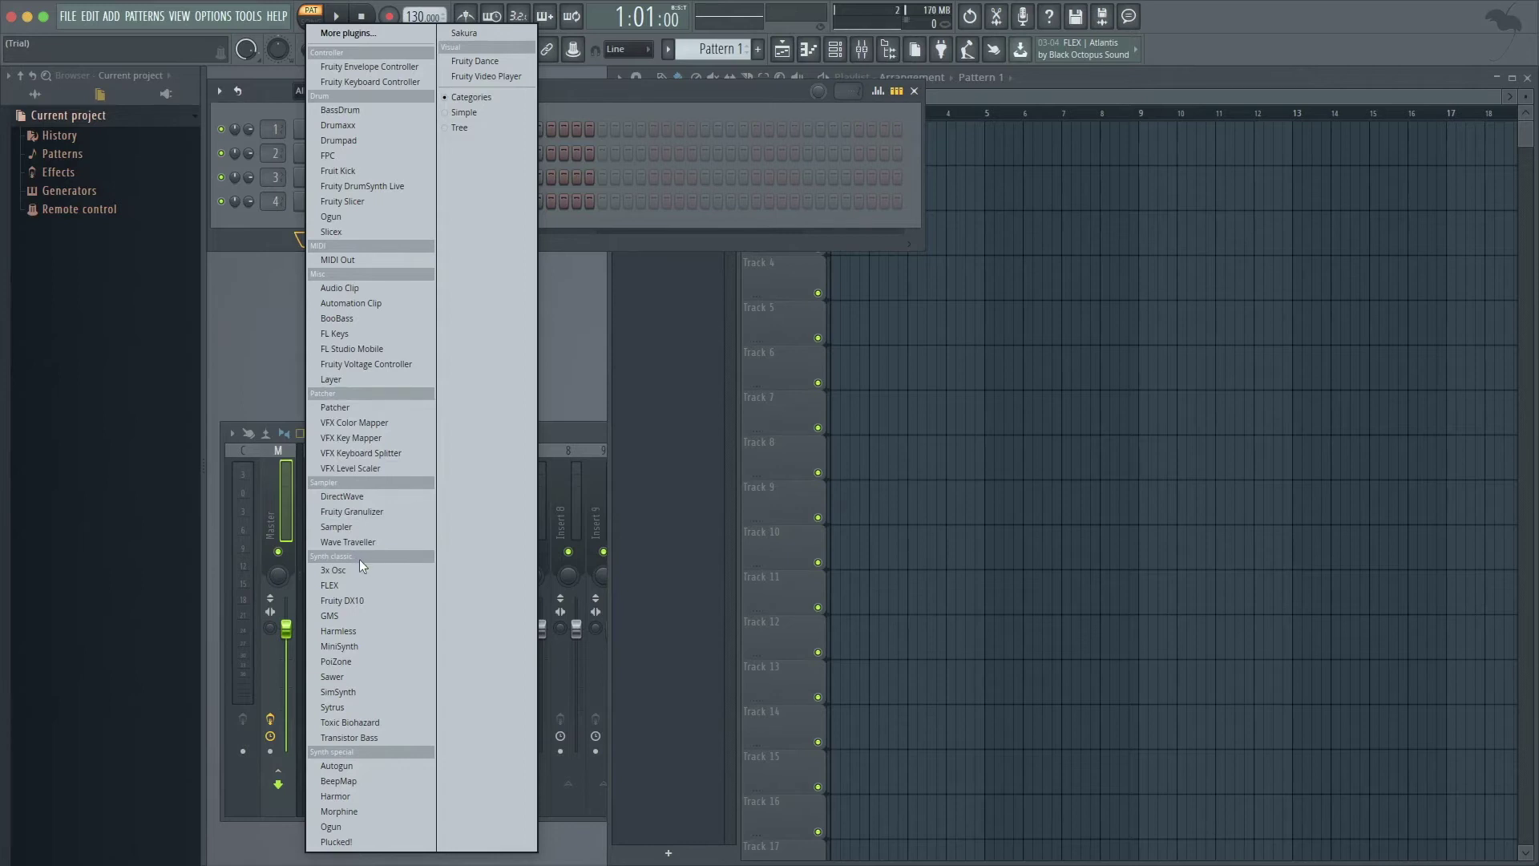
left_click(360, 645)
left_click(762, 641)
left_click(762, 642)
left_click(762, 641)
left_click(762, 641)
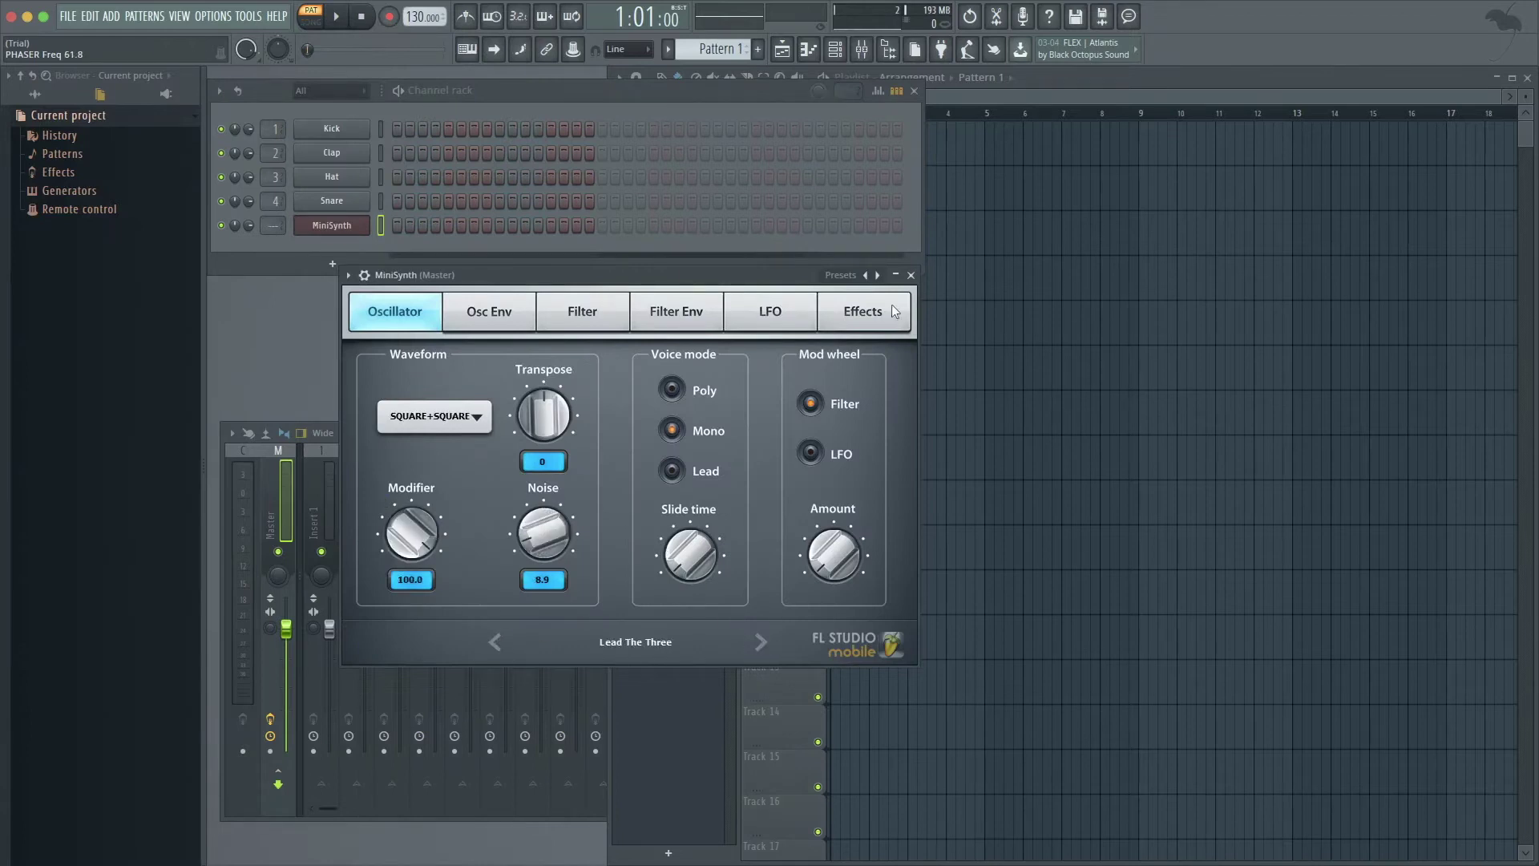
left_click(911, 275)
- Add a second MiniSynth channel, advance its preset three times and close its window
left_click(332, 263)
left_click(359, 643)
left_click(782, 663)
left_click(784, 662)
left_click(784, 662)
left_click(931, 296)
- Add a PoiZone channel with the preset BAS Compressed and close its window
left_click(332, 287)
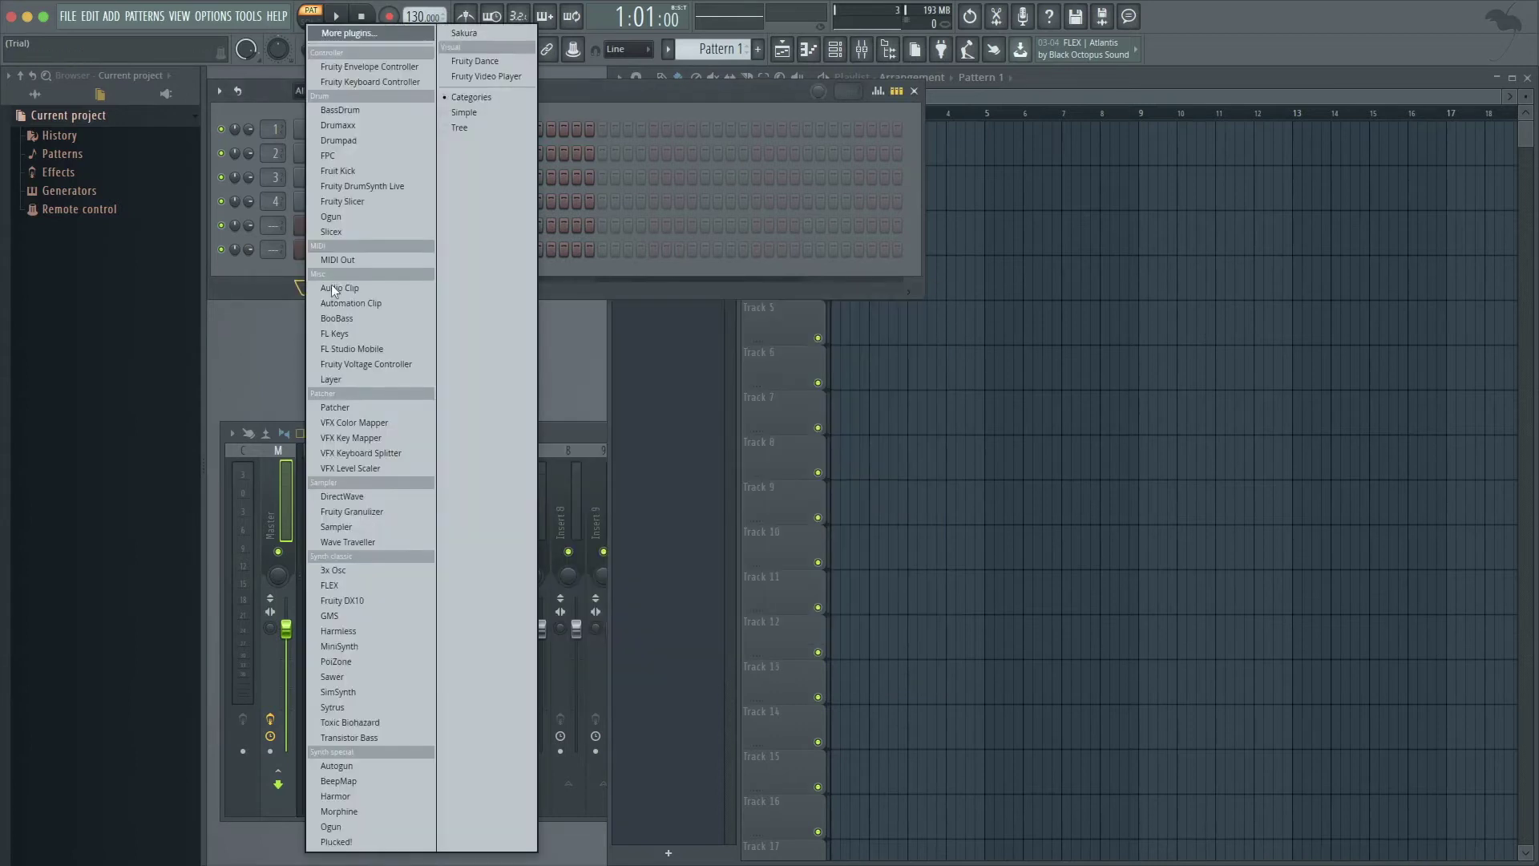
left_click(362, 662)
left_click(358, 215)
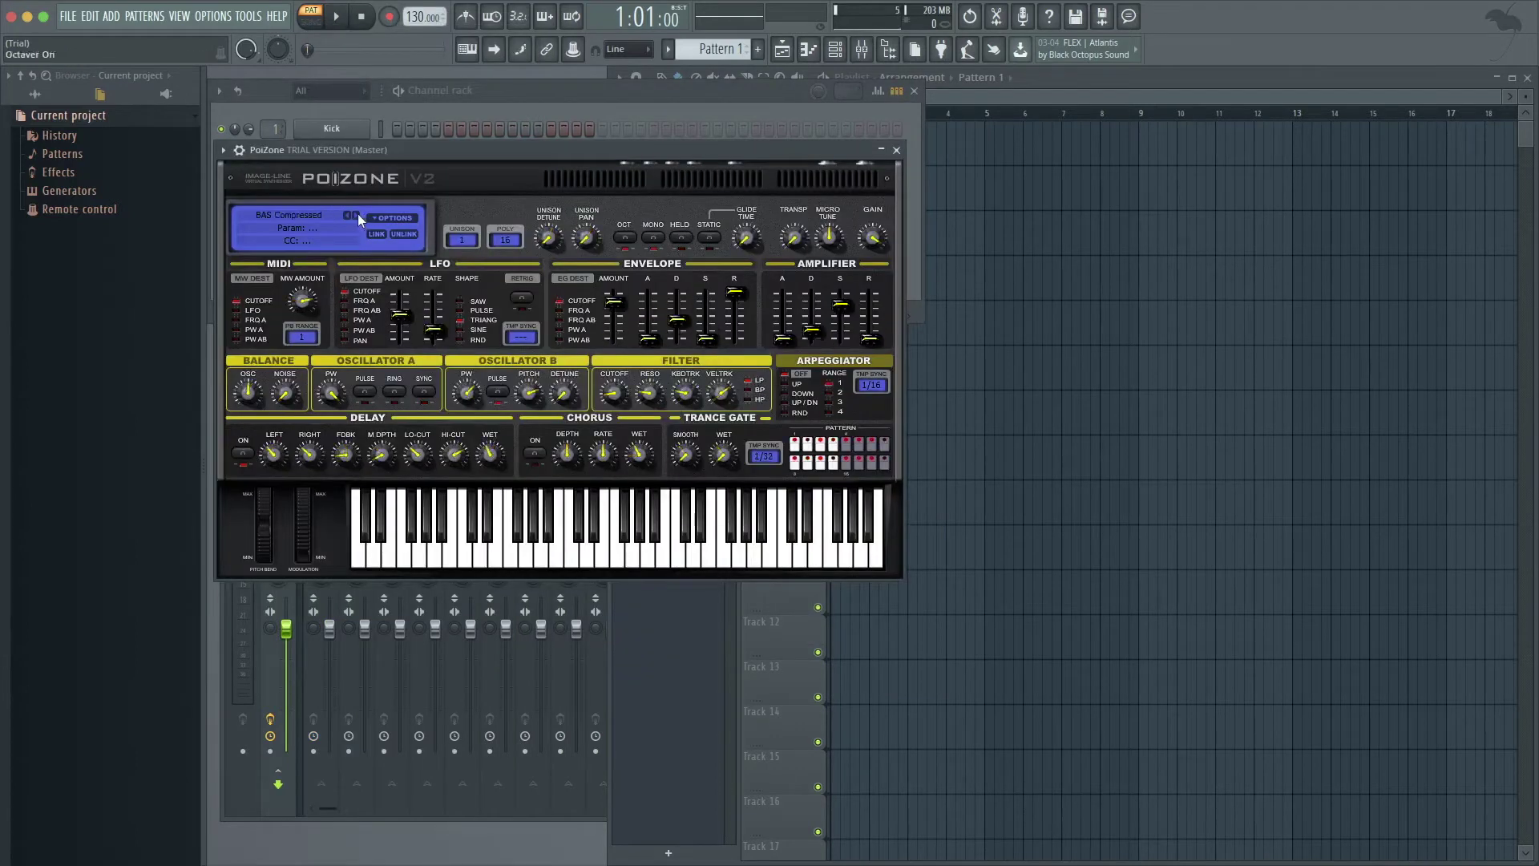
left_click(896, 150)
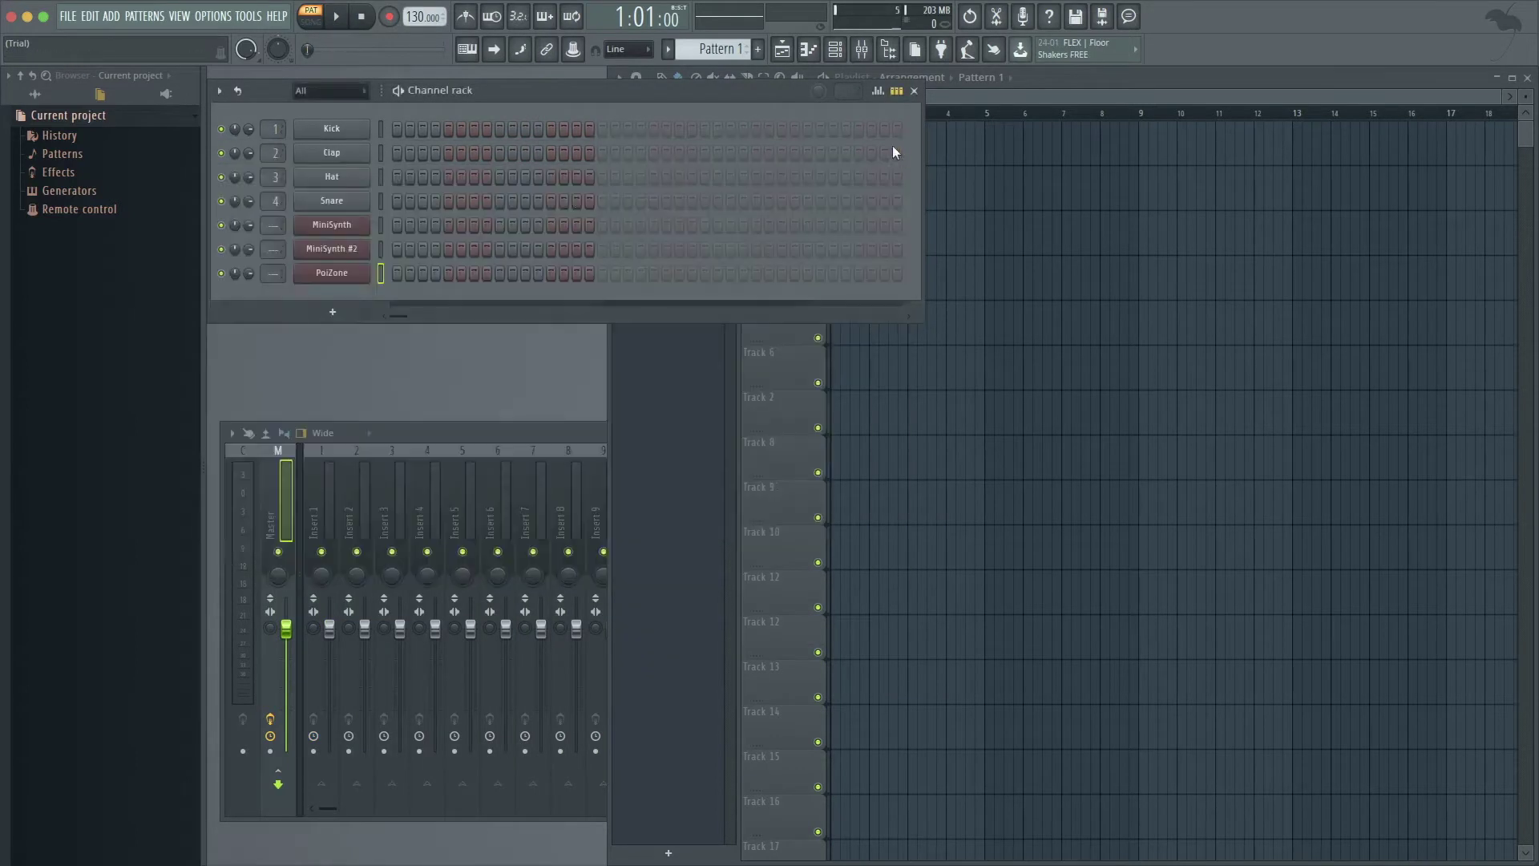
- Add a SimSynth channel, step forward to the Choir preset and close its window
left_click(333, 312)
left_click(350, 690)
left_click(649, 171)
left_click(649, 171)
left_click(649, 171)
left_click(650, 171)
left_click(649, 171)
left_click(649, 171)
left_click(650, 171)
left_click(682, 171)
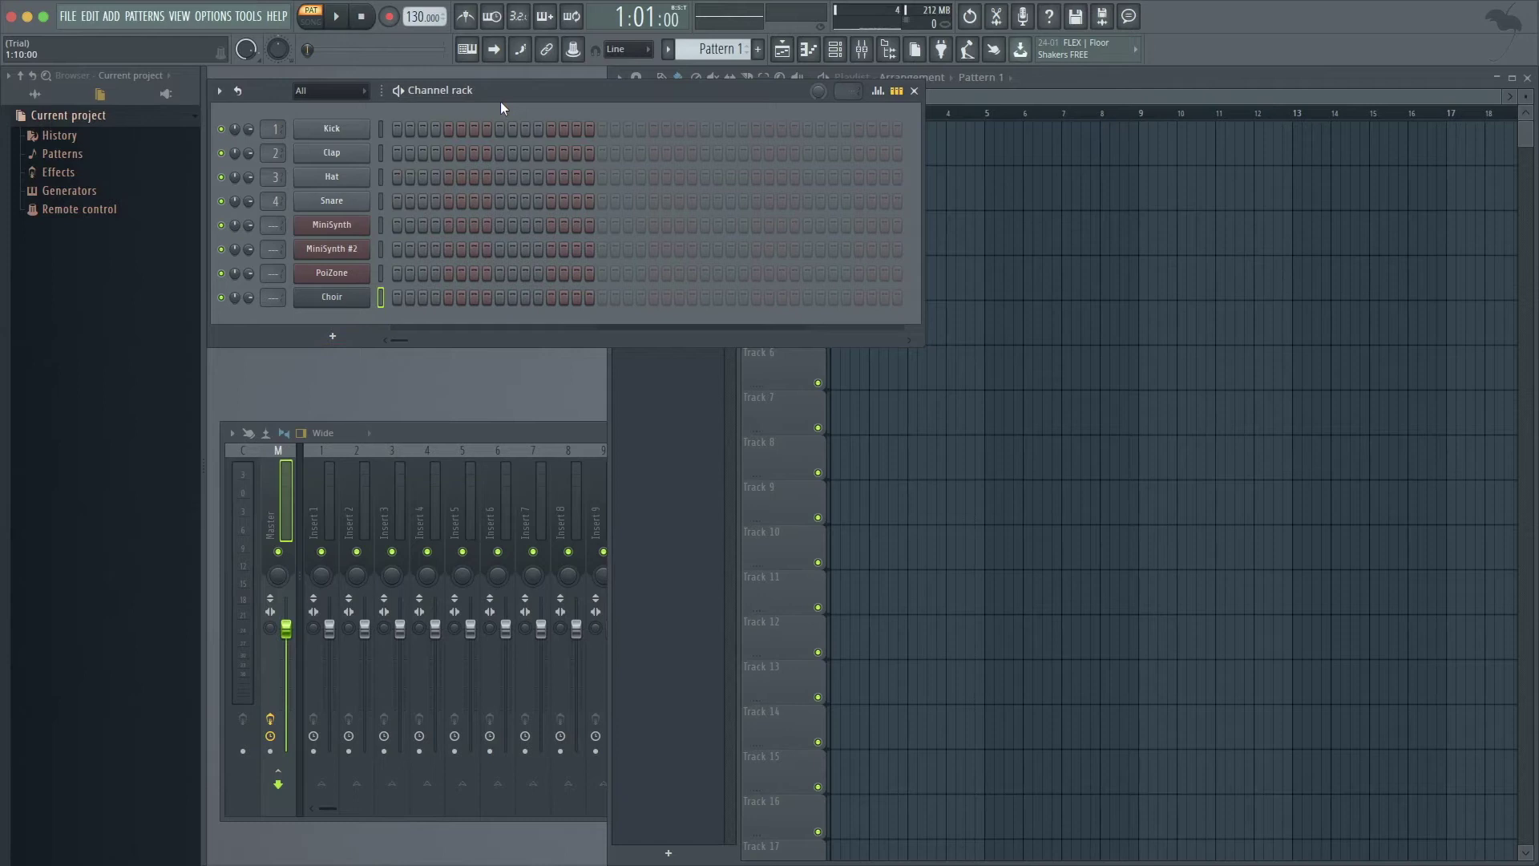
- Add a Layer channel to the channel rack and open its settings
left_click(332, 335)
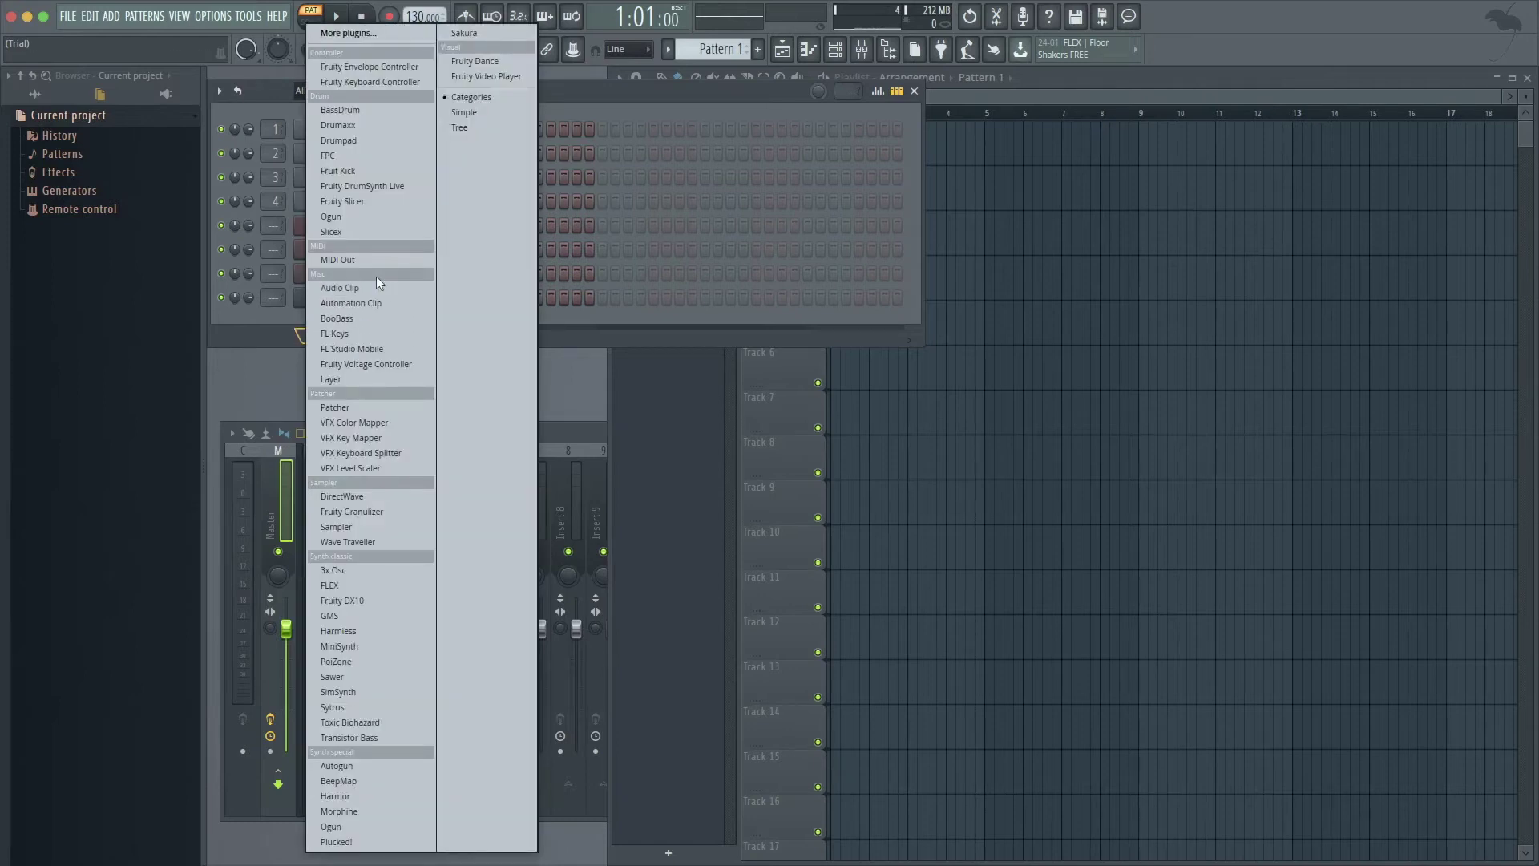
left_click(358, 382)
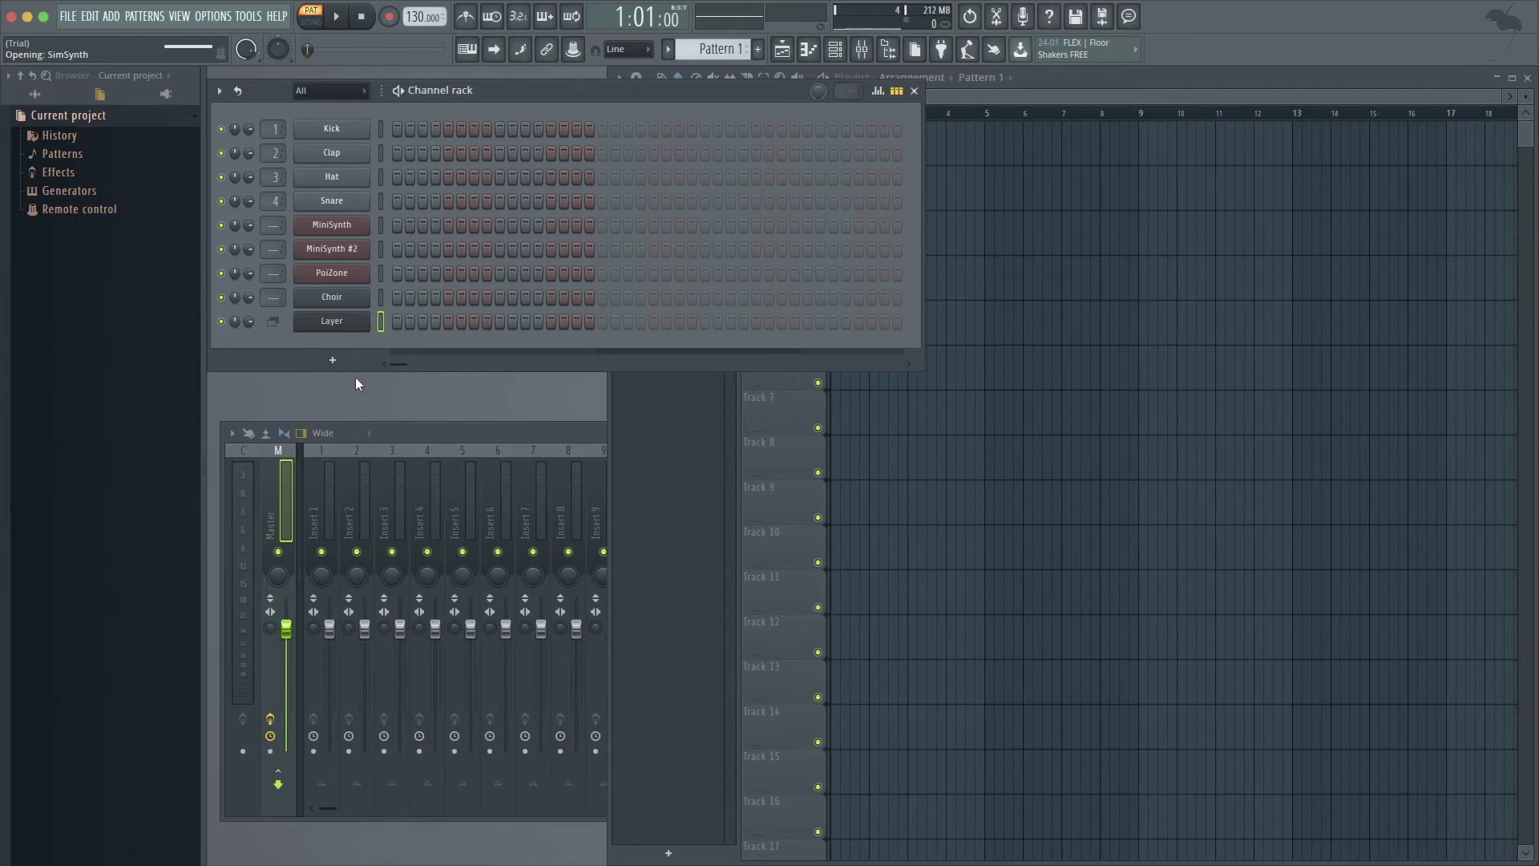
left_click(347, 322)
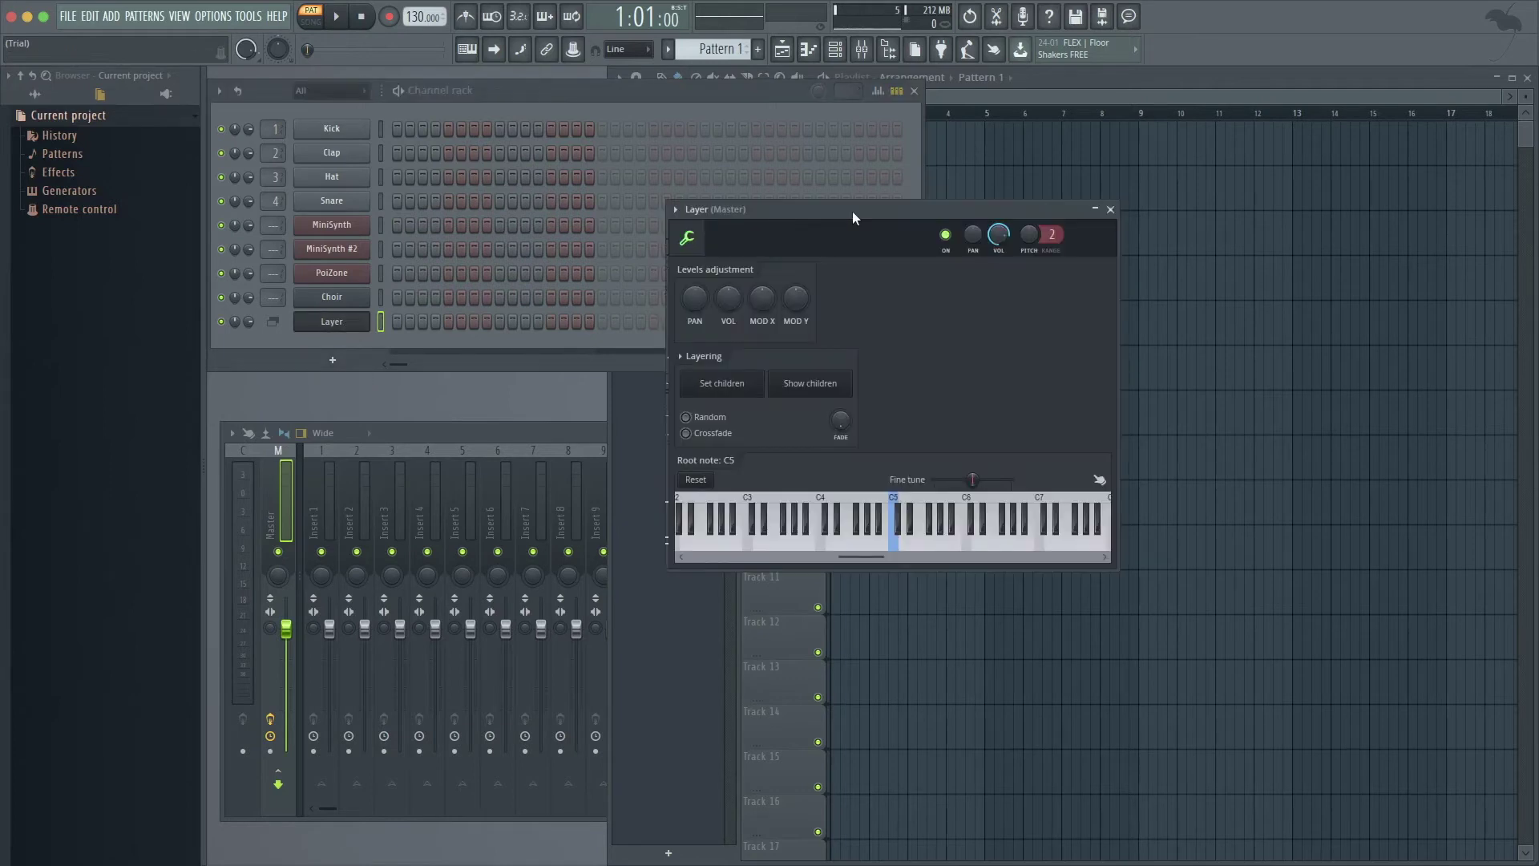
- Select the MiniSynth, MiniSynth #2, PoiZone and Choir channels and set them as children of the Layer
left_click(380, 224)
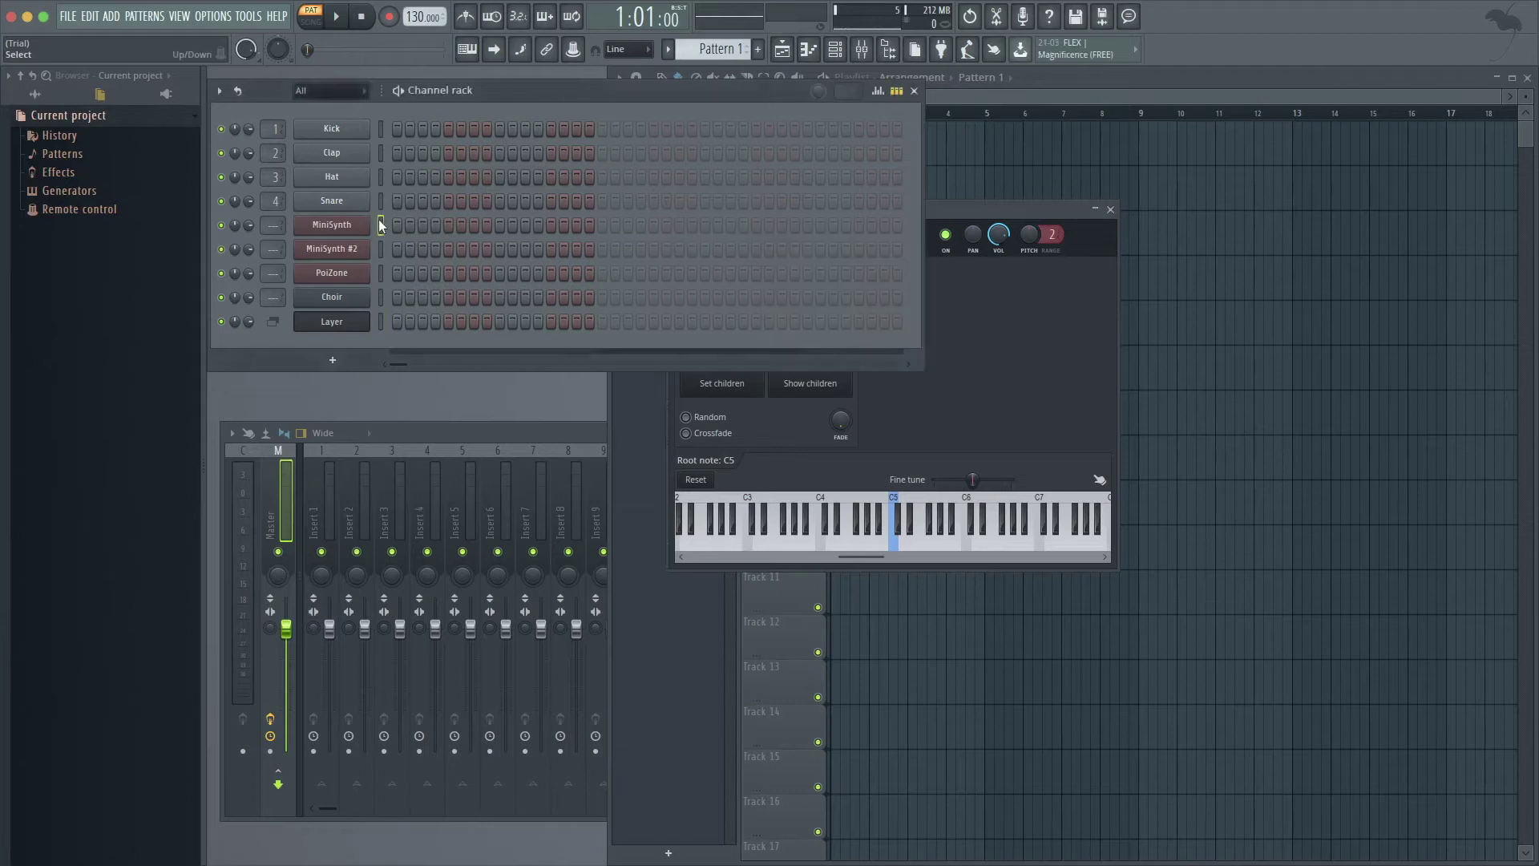
left_click_drag(380, 273, 381, 296)
left_click(986, 345)
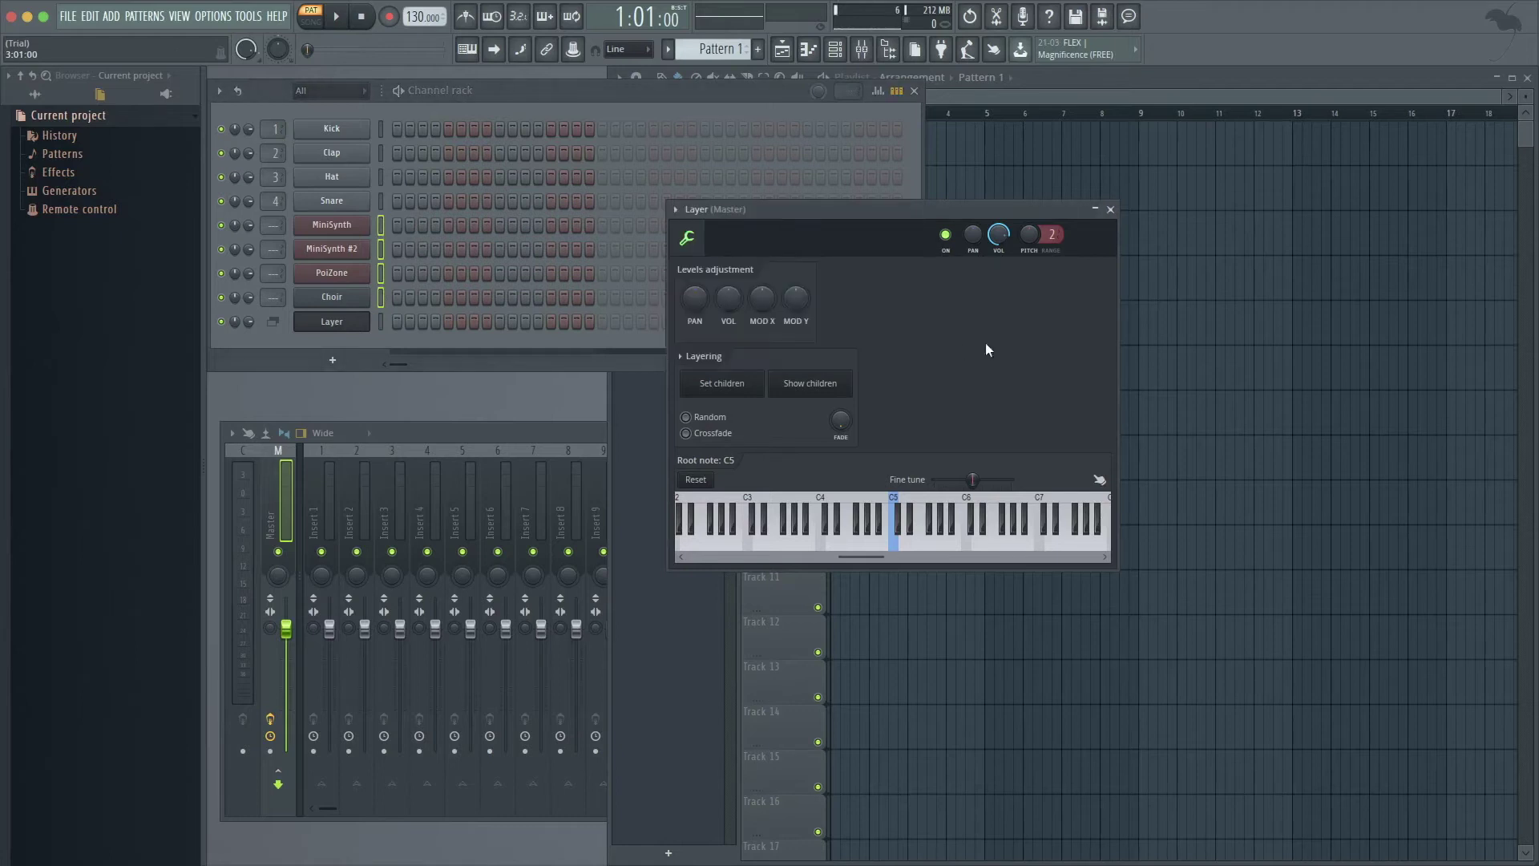
left_click(736, 389)
- Group the Layer's children into a channel filter group named "ss synth"
left_click(683, 359)
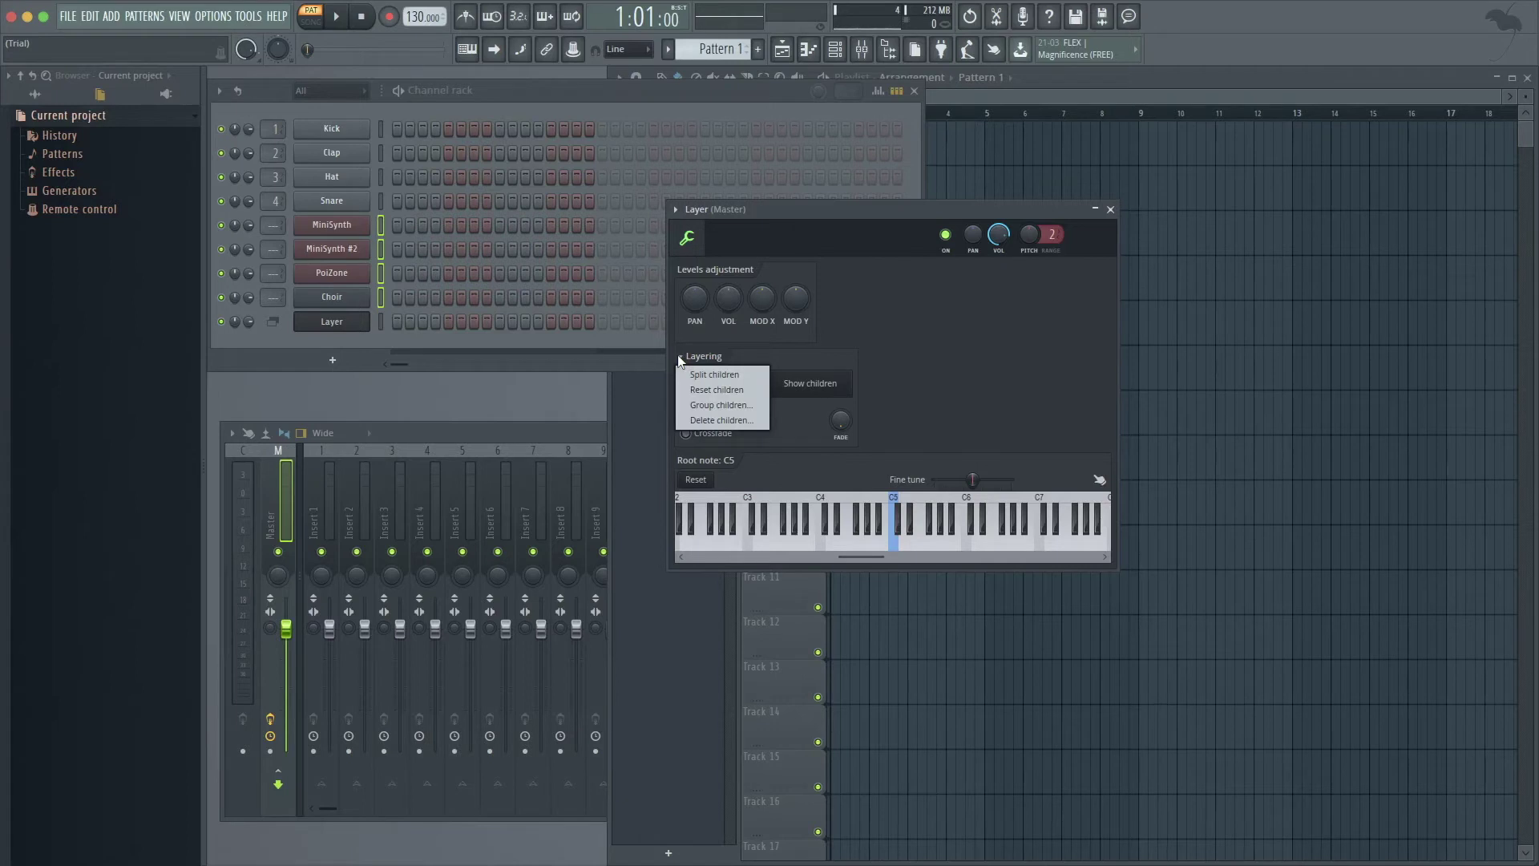
left_click(720, 404)
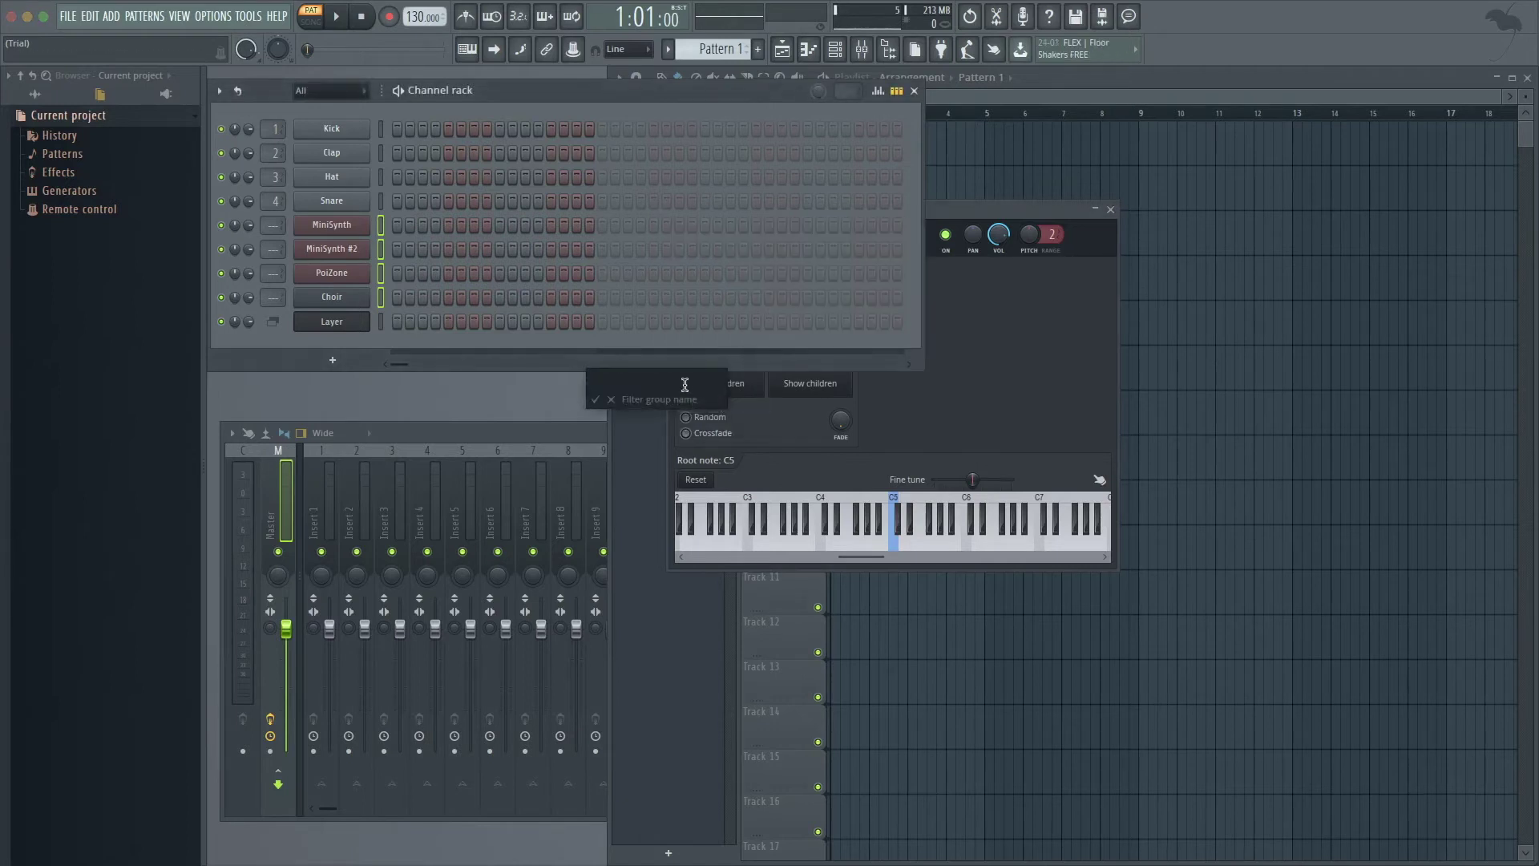
type("ss synth")
key("Return")
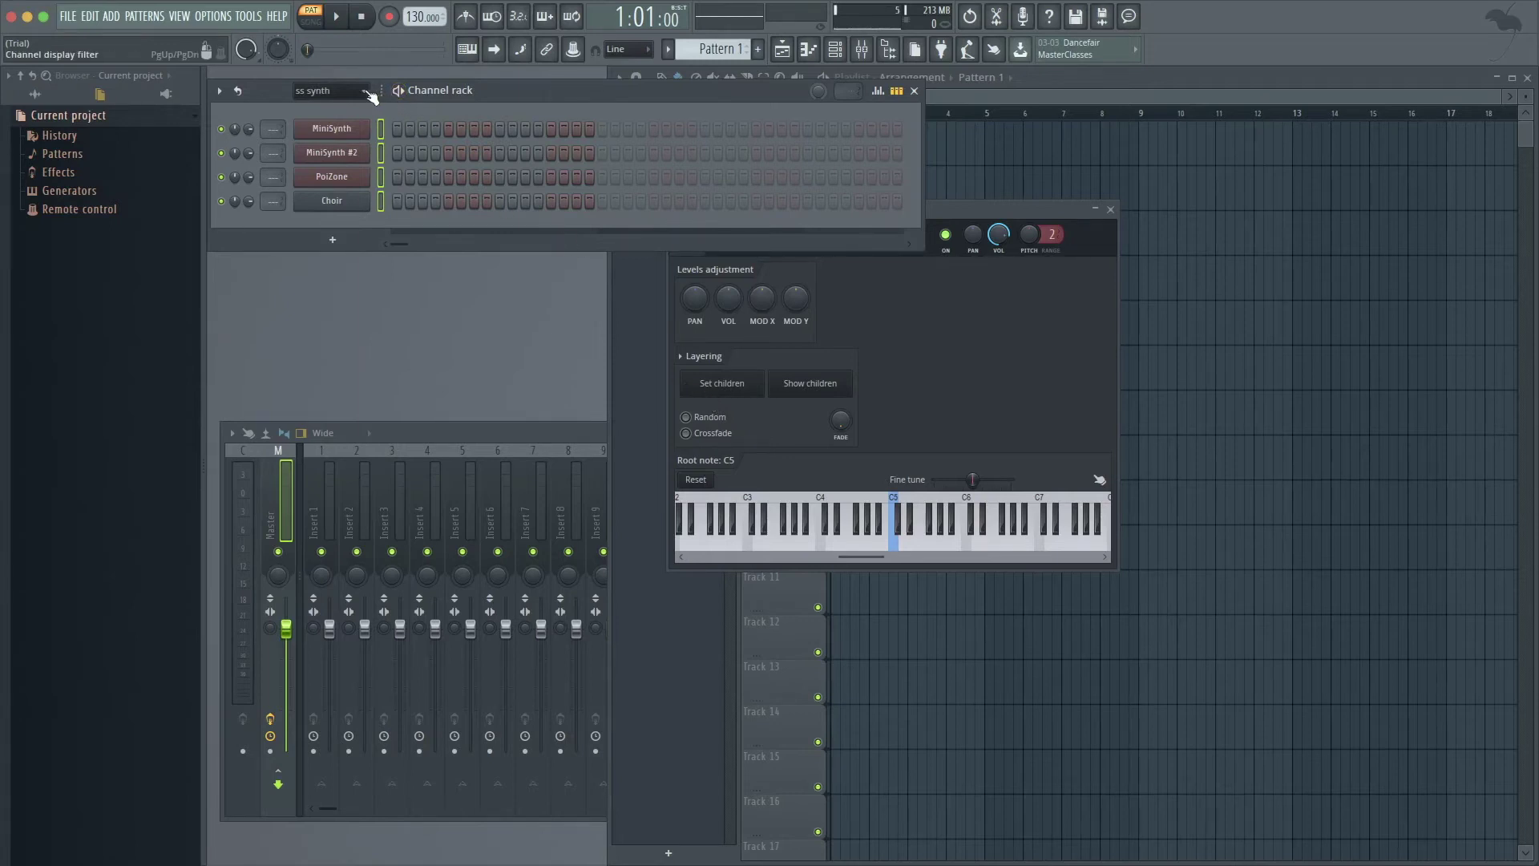
- Display all channels in the channel rack, select only the Layer channel and play a test note
left_click(368, 92)
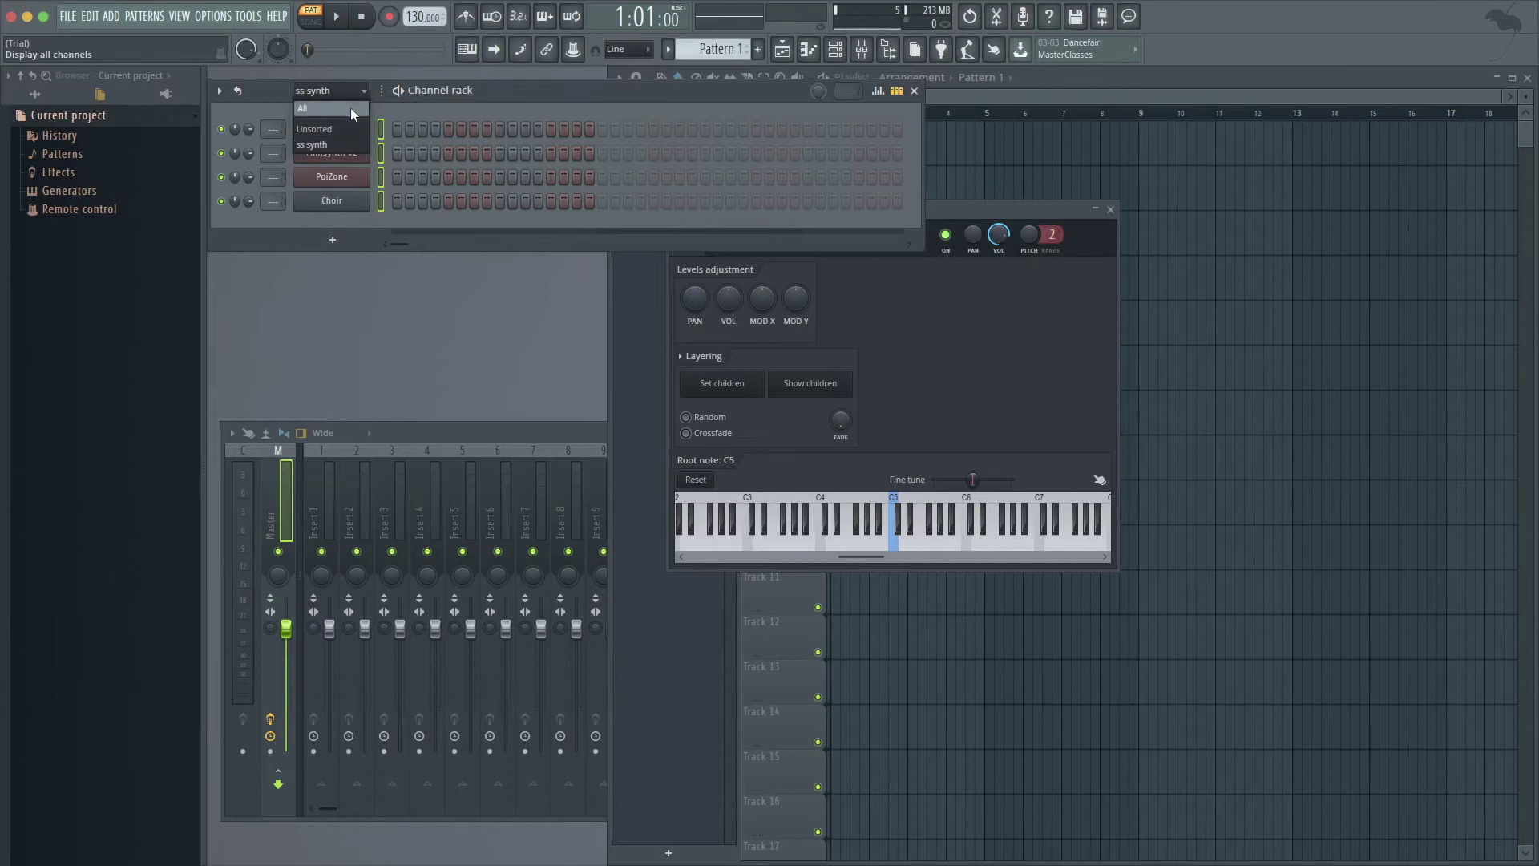
left_click(350, 107)
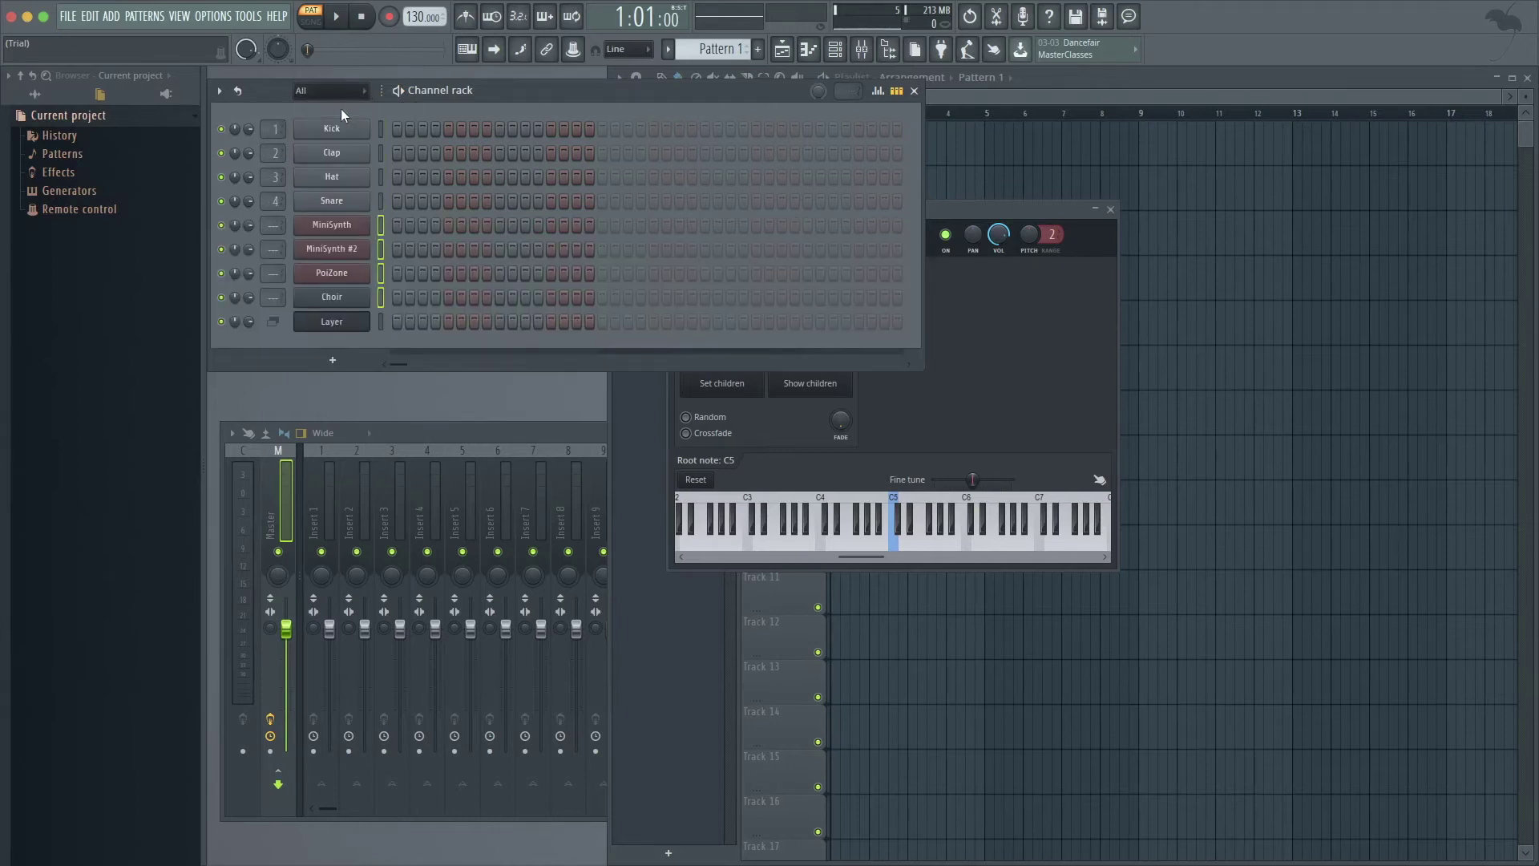
left_click(382, 323)
key("e")
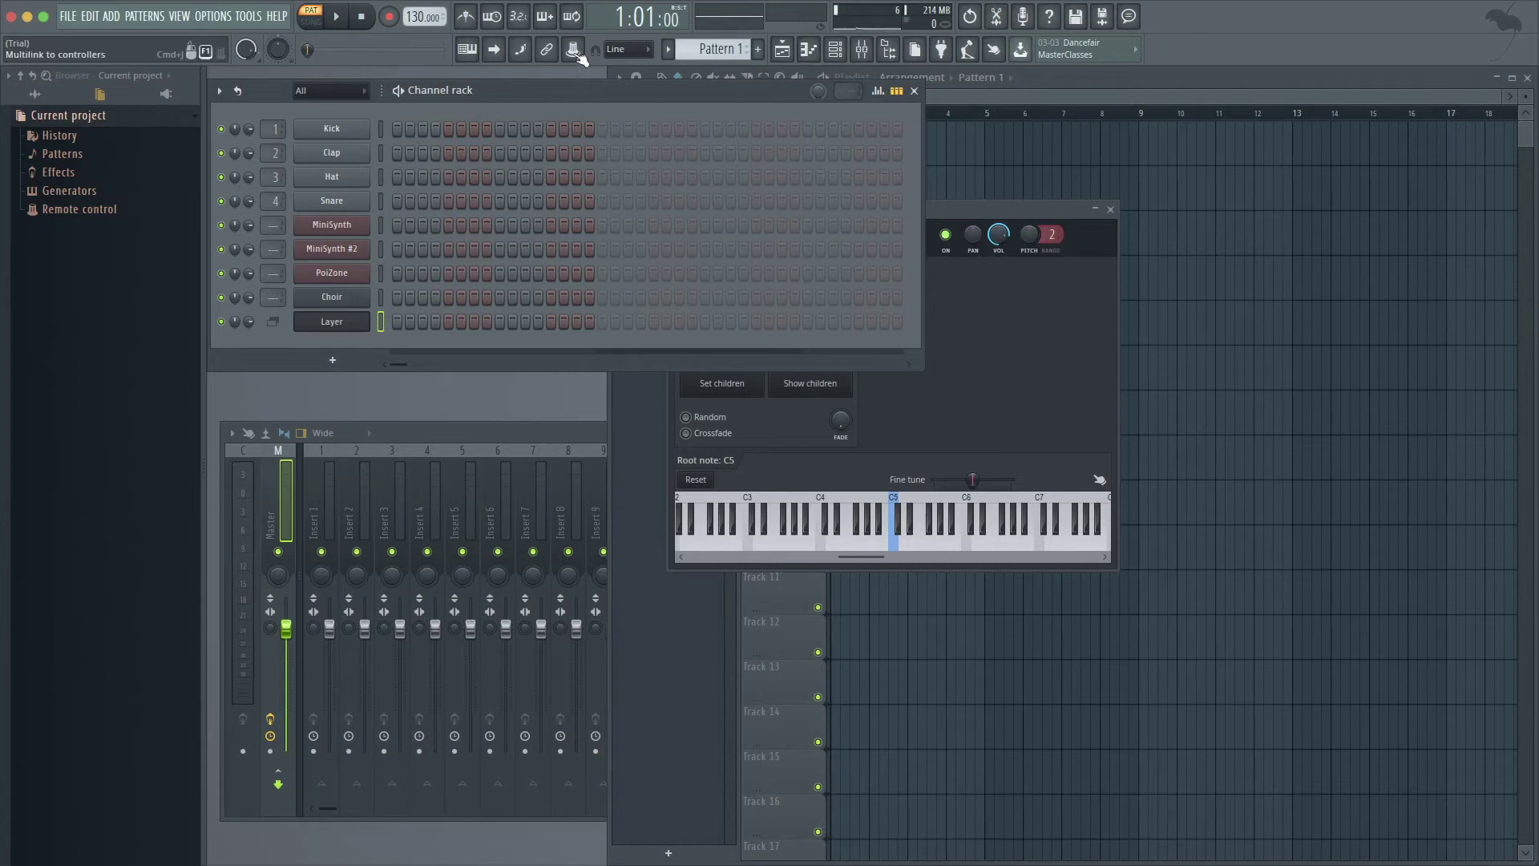
- Link the mute switches of MiniSynth, MiniSynth #2, PoiZone and Choir to the MIDI controller with Multilink to controllers
left_click(575, 50)
left_click(574, 50)
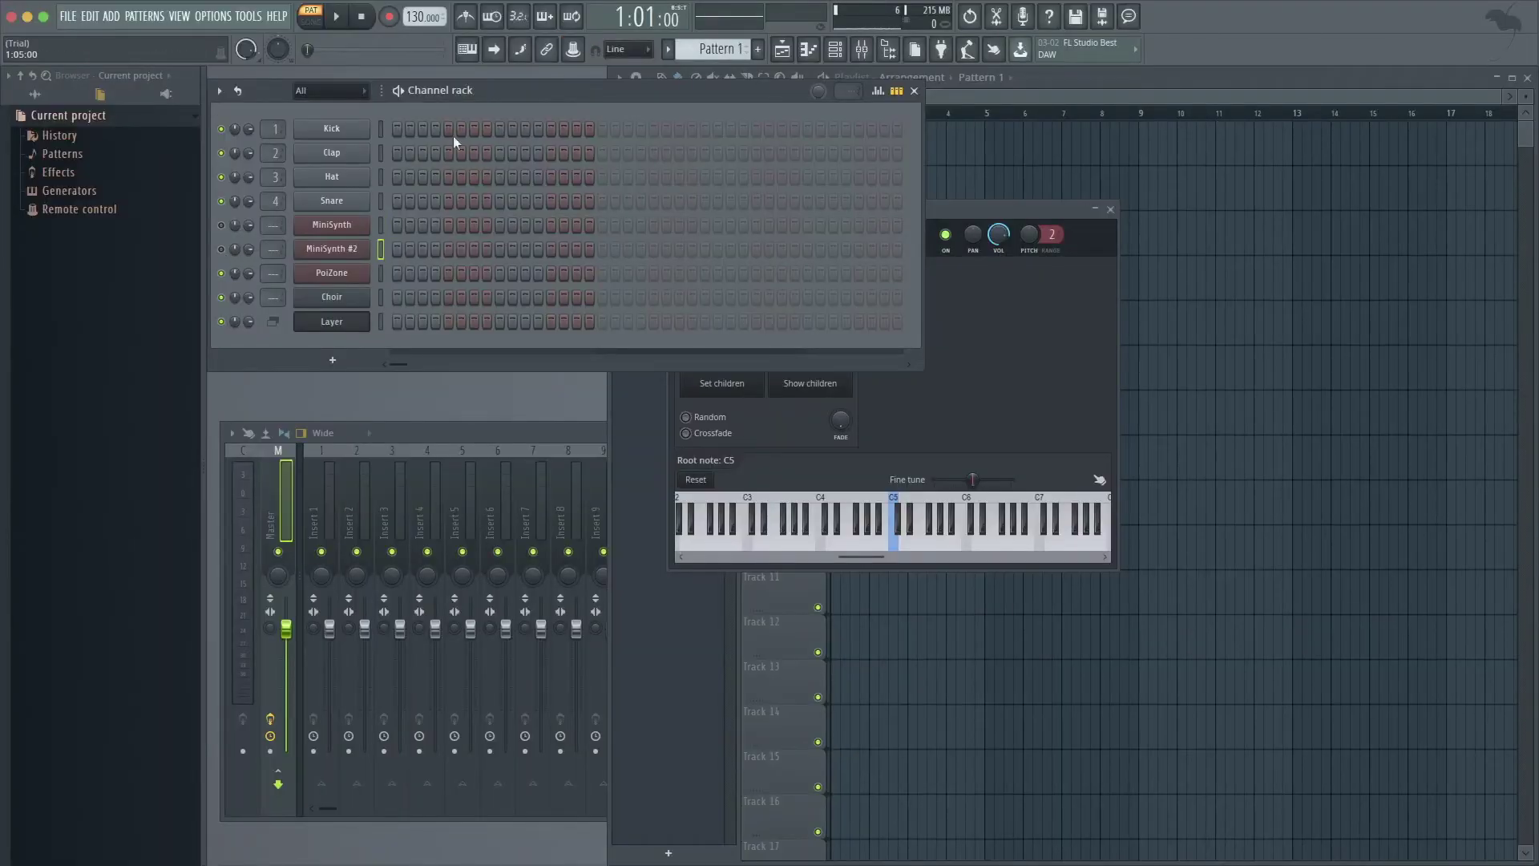
left_click(572, 50)
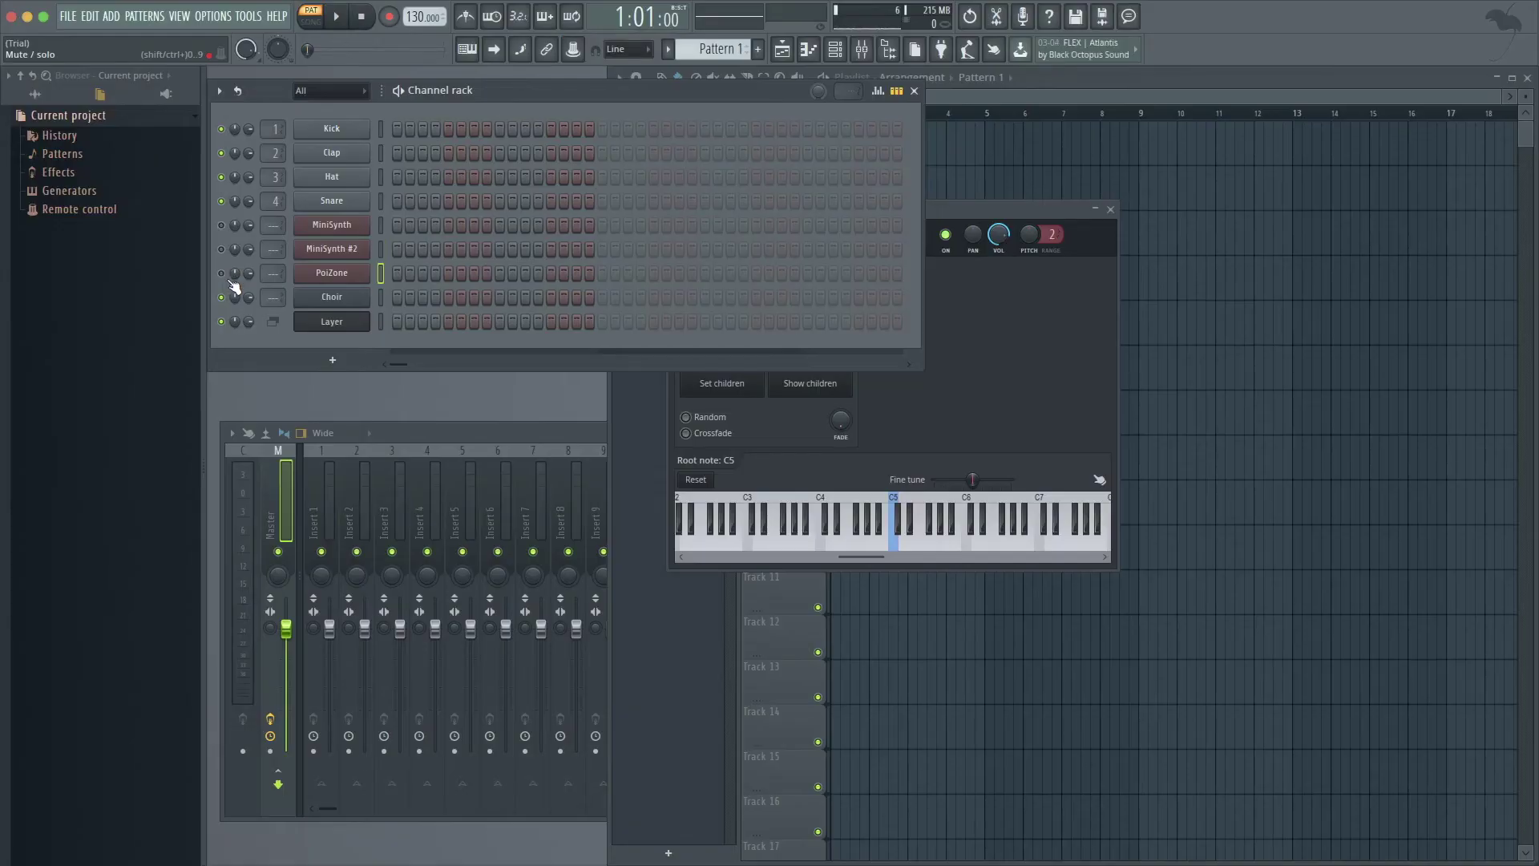
left_click(573, 49)
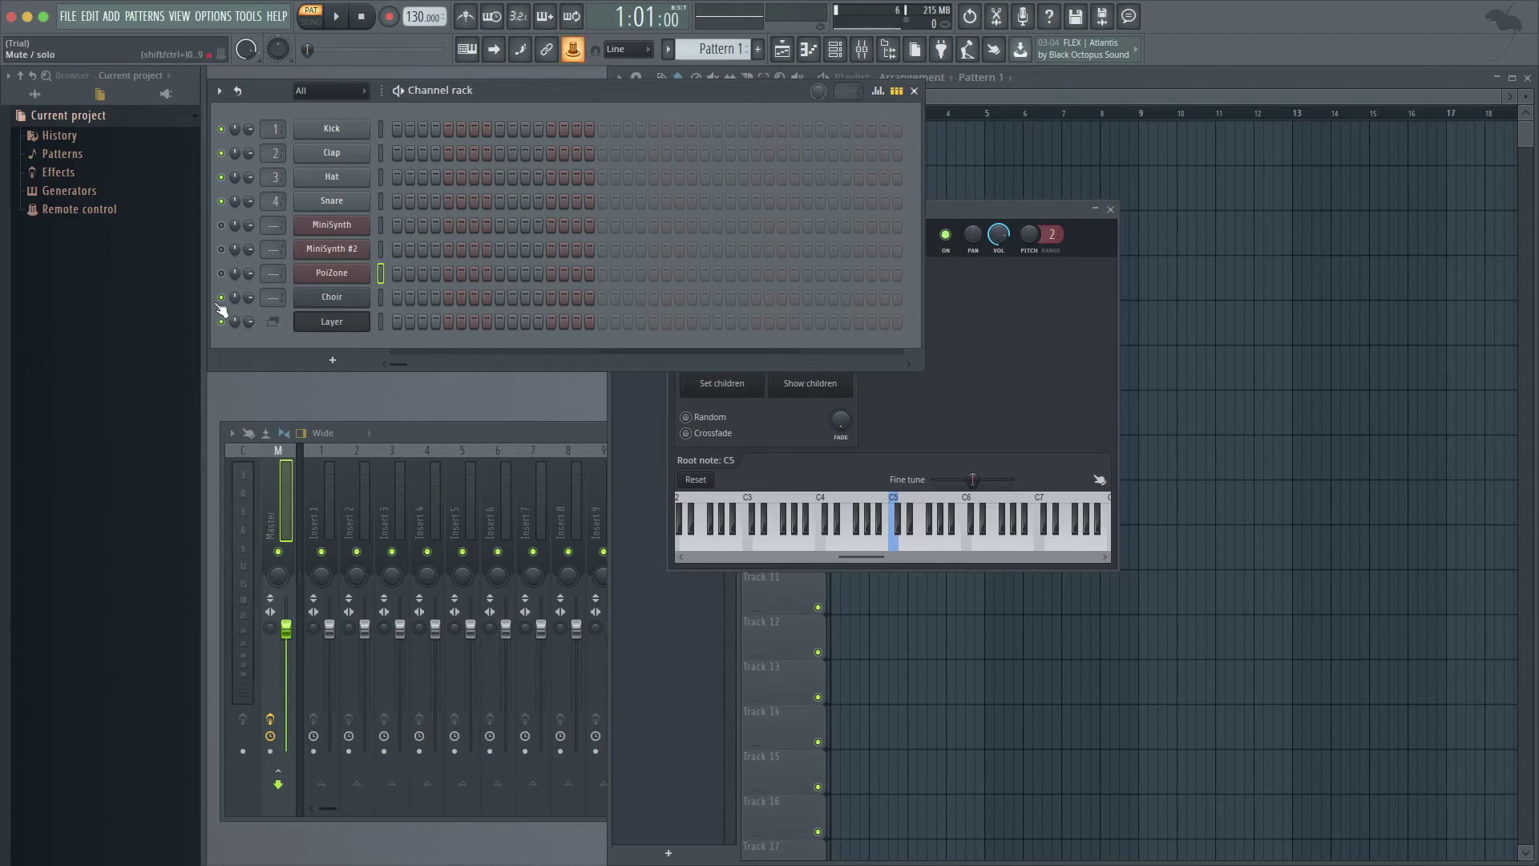
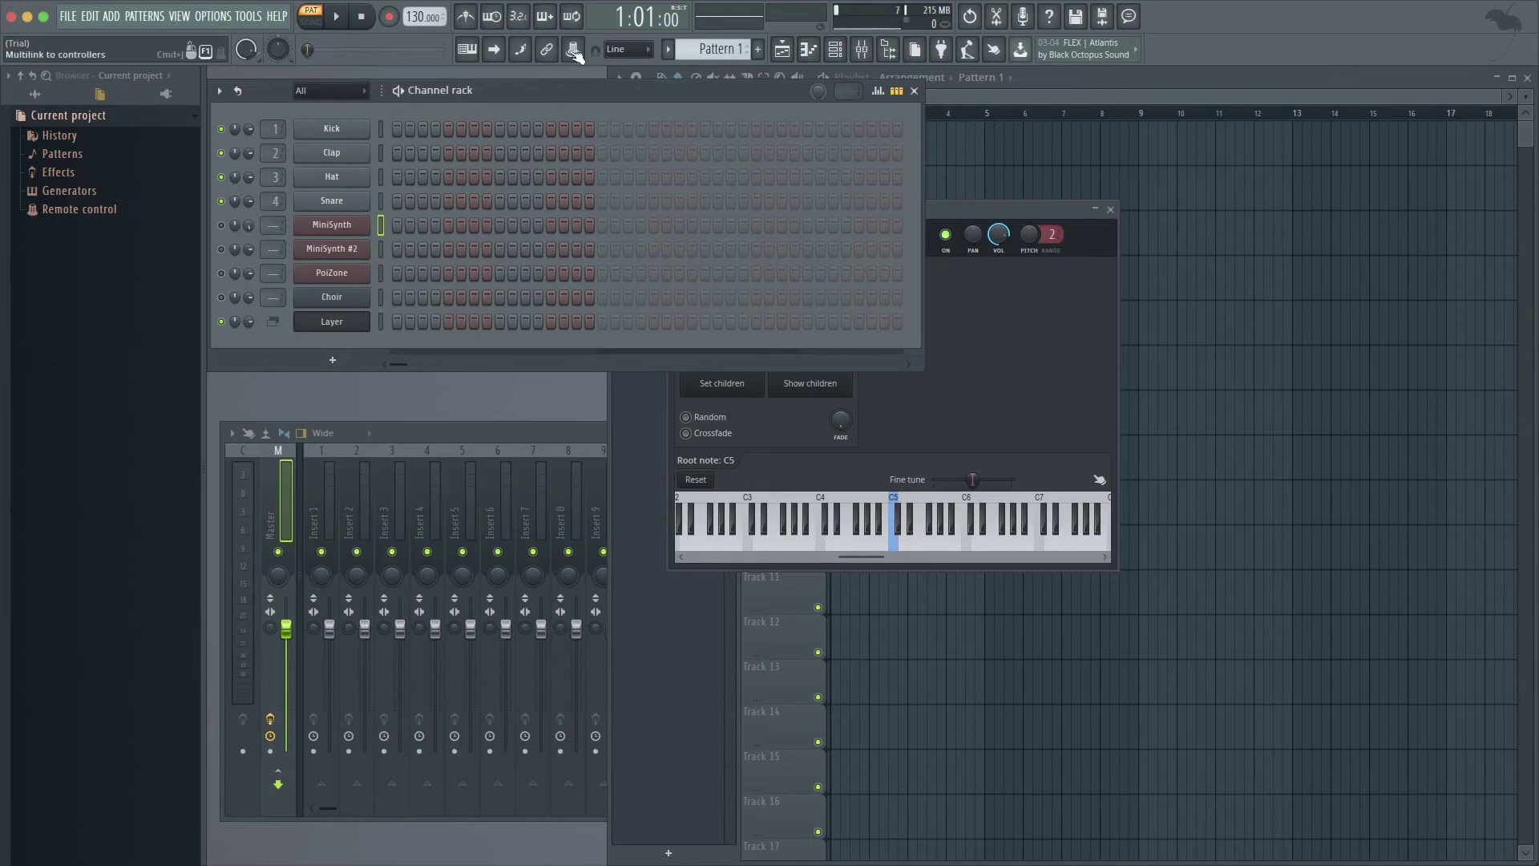
- Link the volume knobs of MiniSynth #2, PoiZone and Choir to the MIDI controller with Multilink to controllers
left_click(575, 50)
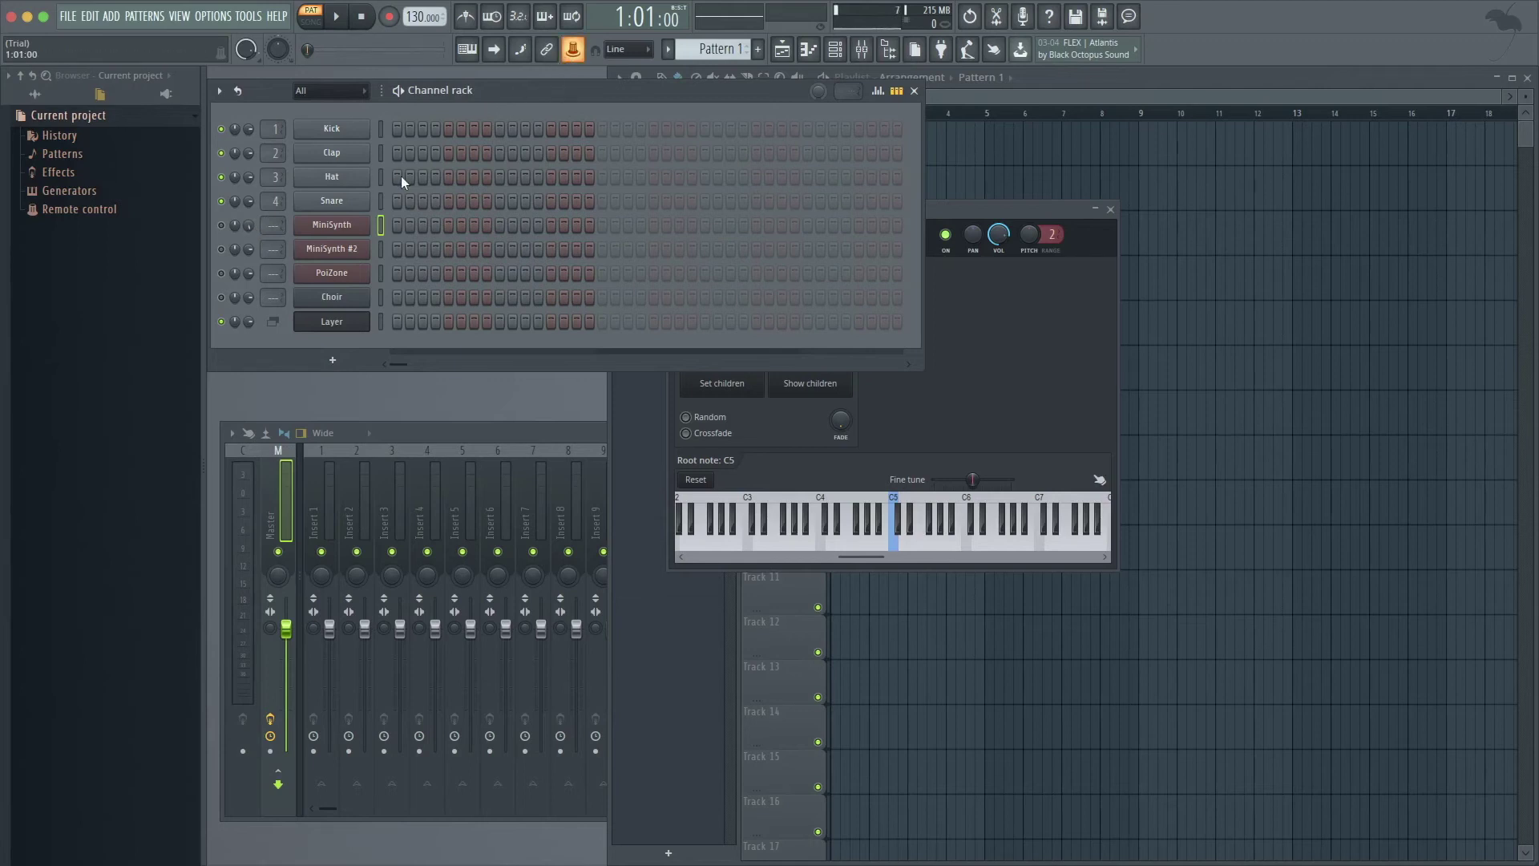
left_click_drag(249, 249, 249, 252)
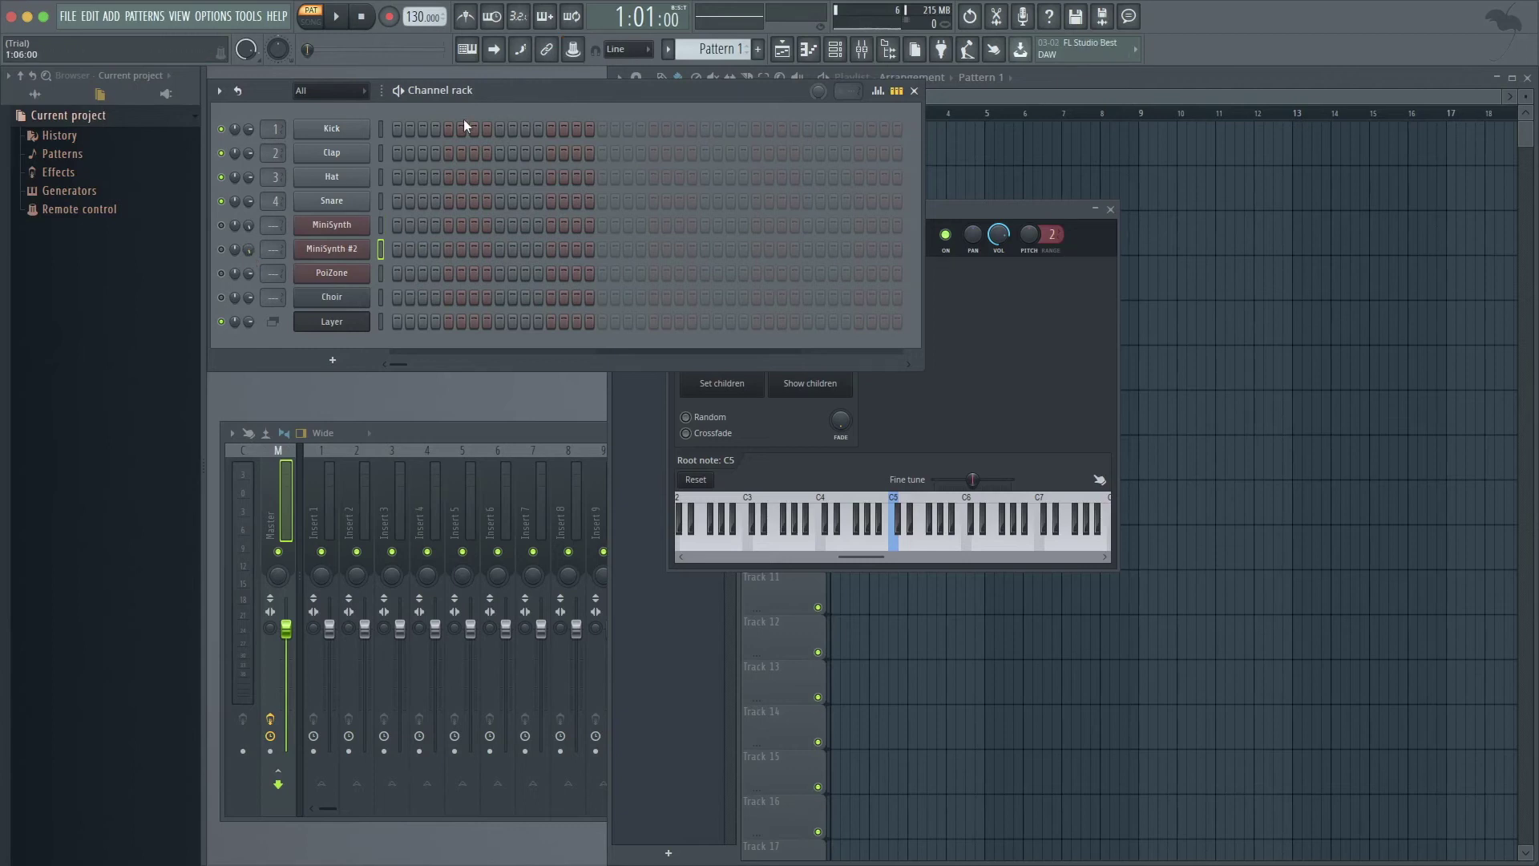
key("ctrl+j")
left_click_drag(249, 273, 248, 285)
key("ctrl+j")
left_click(577, 50)
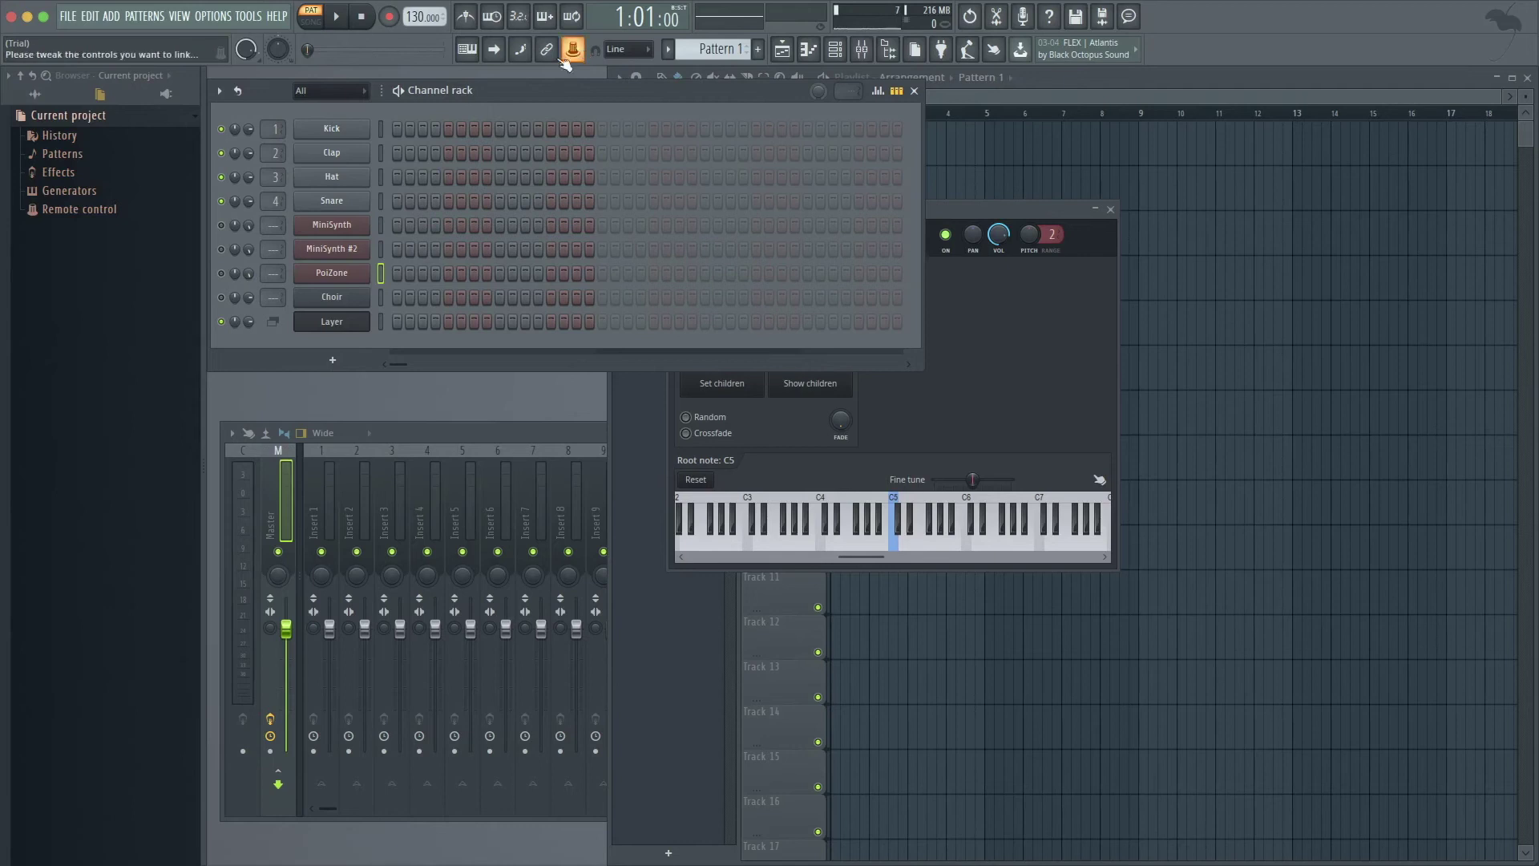
left_click(250, 298)
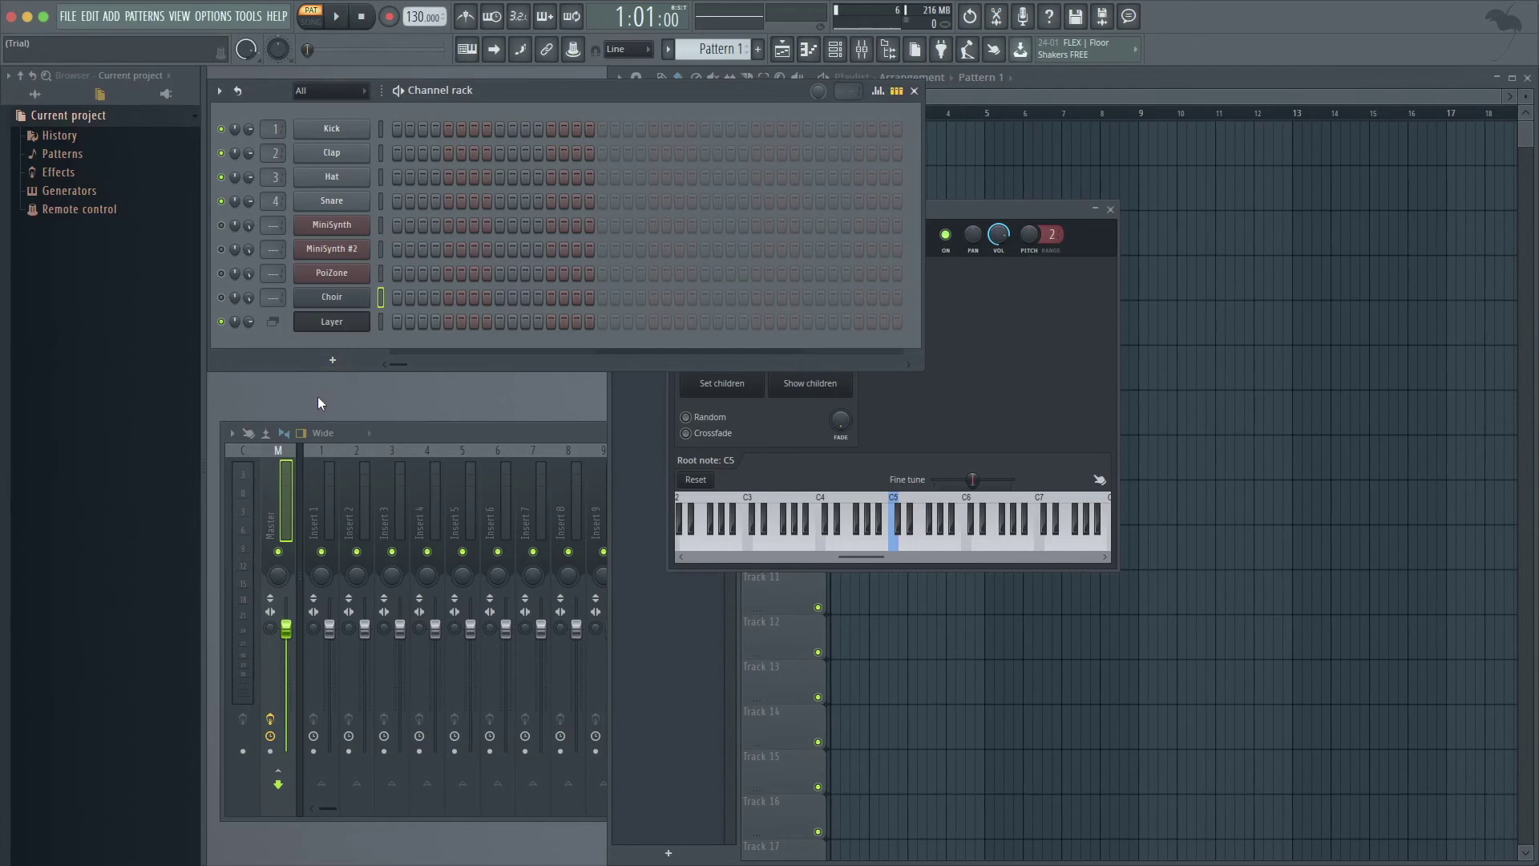
- Select the MiniSynth, MiniSynth #2, PoiZone and Choir channels and route them all to mixer track Insert 1
left_click(381, 224)
key("F9")
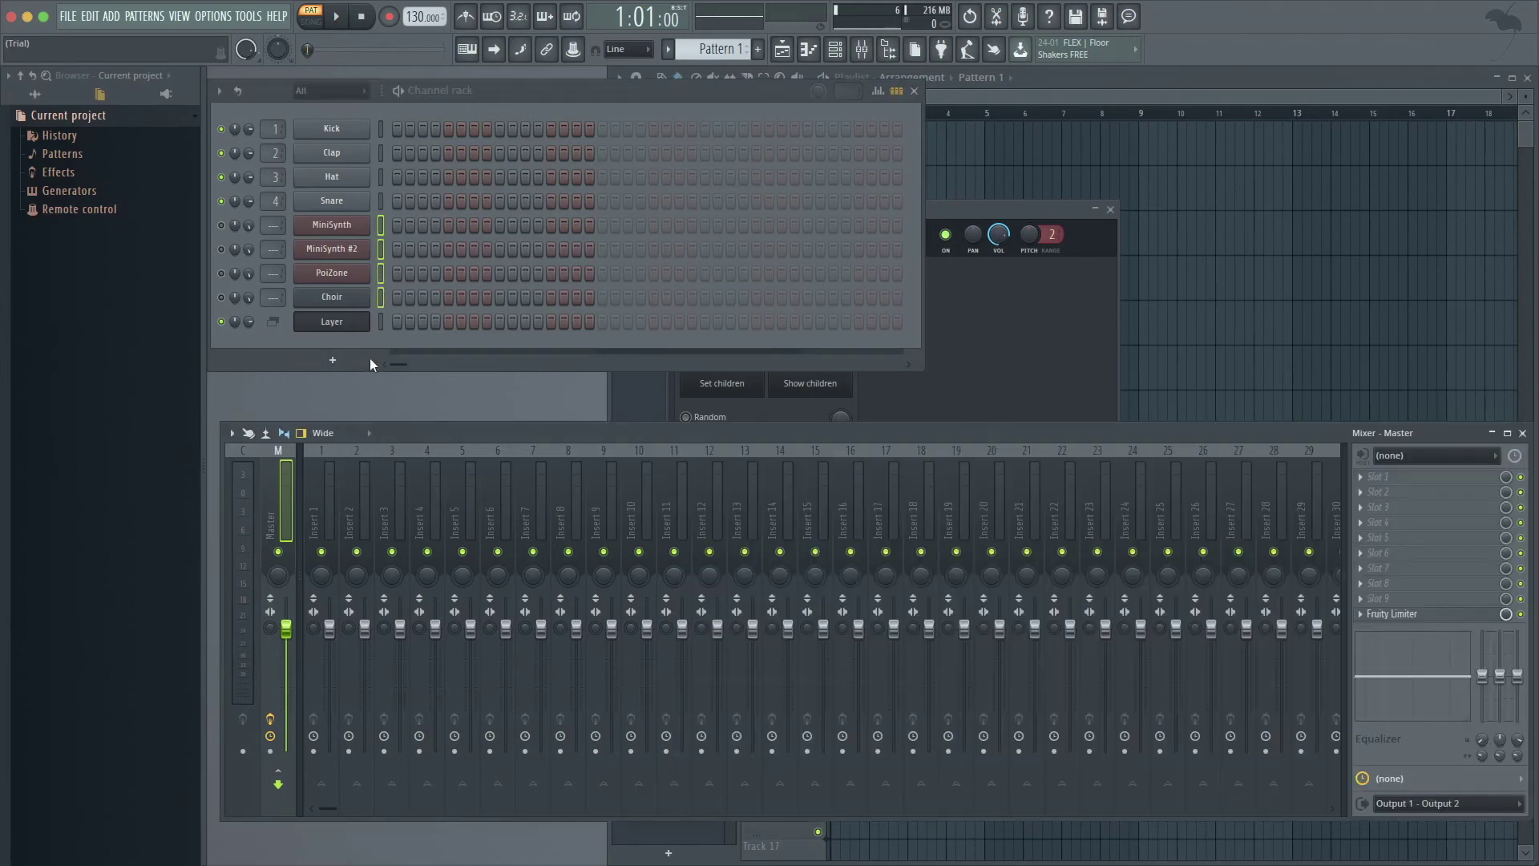
left_click(326, 484)
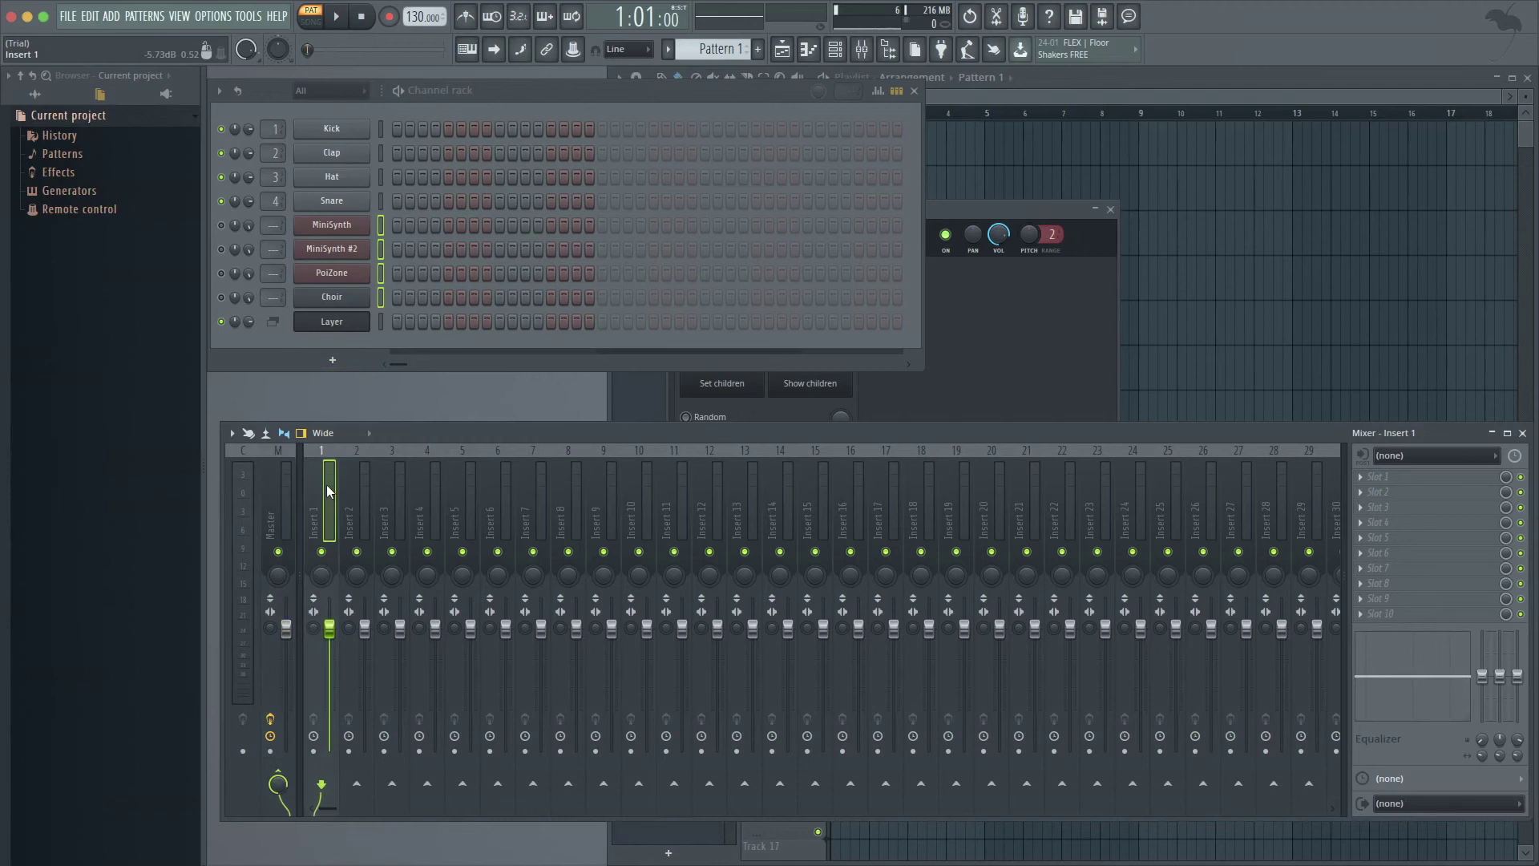
right_click(328, 494)
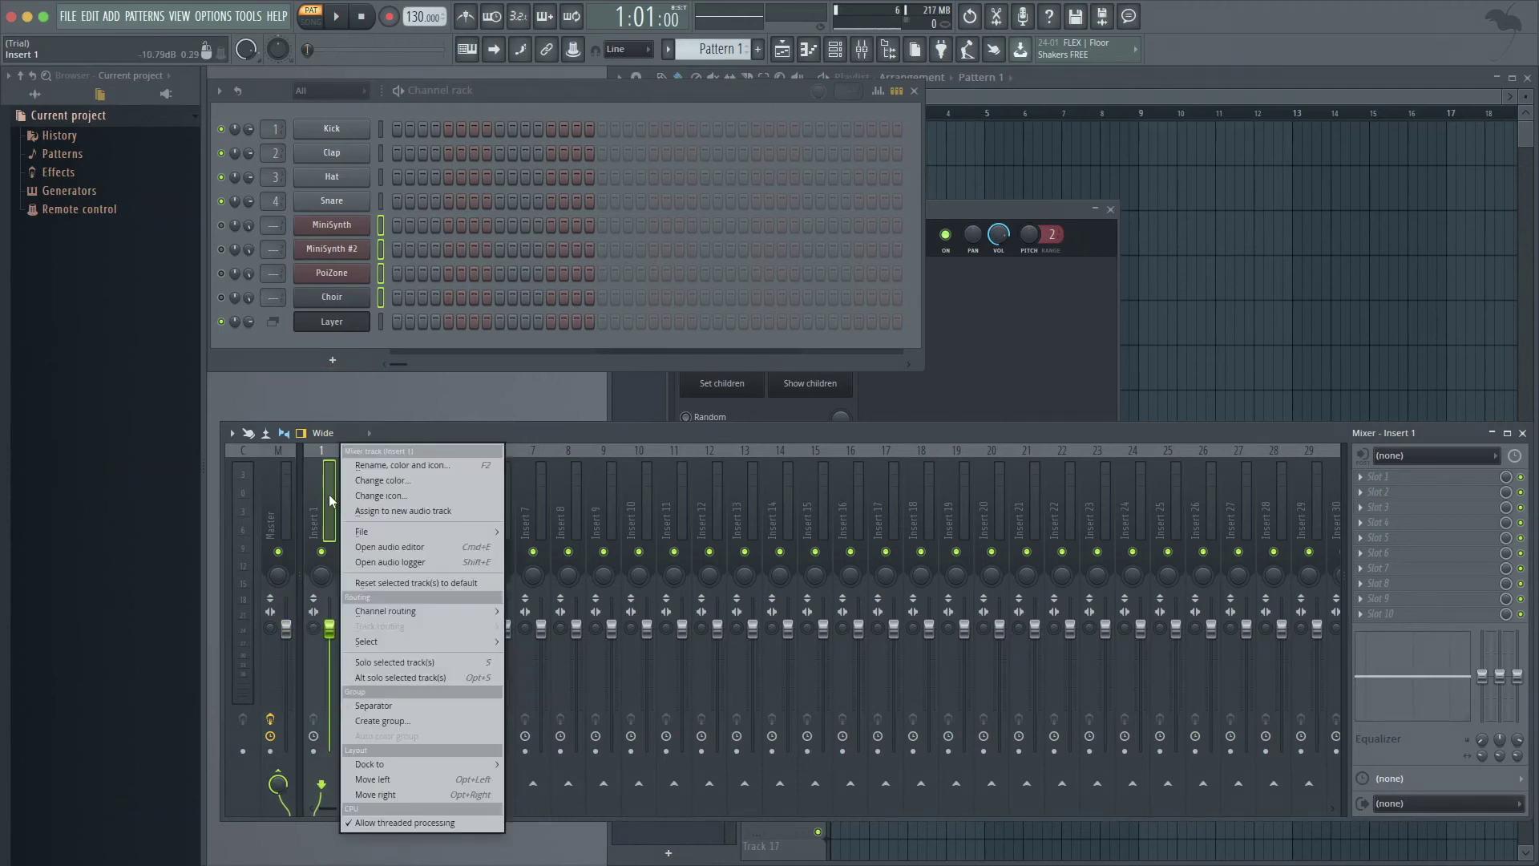
mouse_move(383, 613)
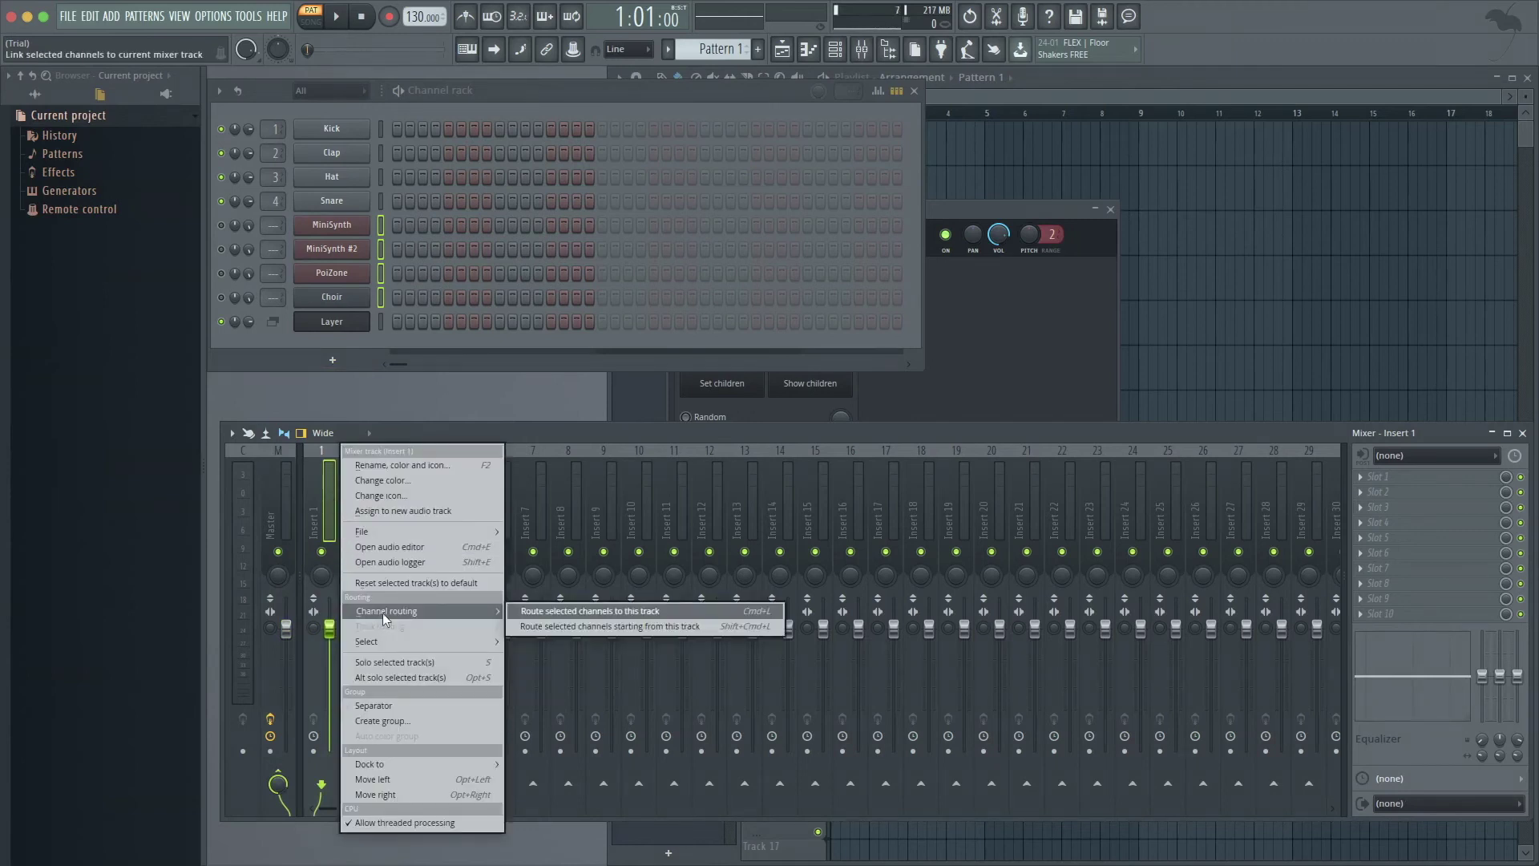
left_click(555, 612)
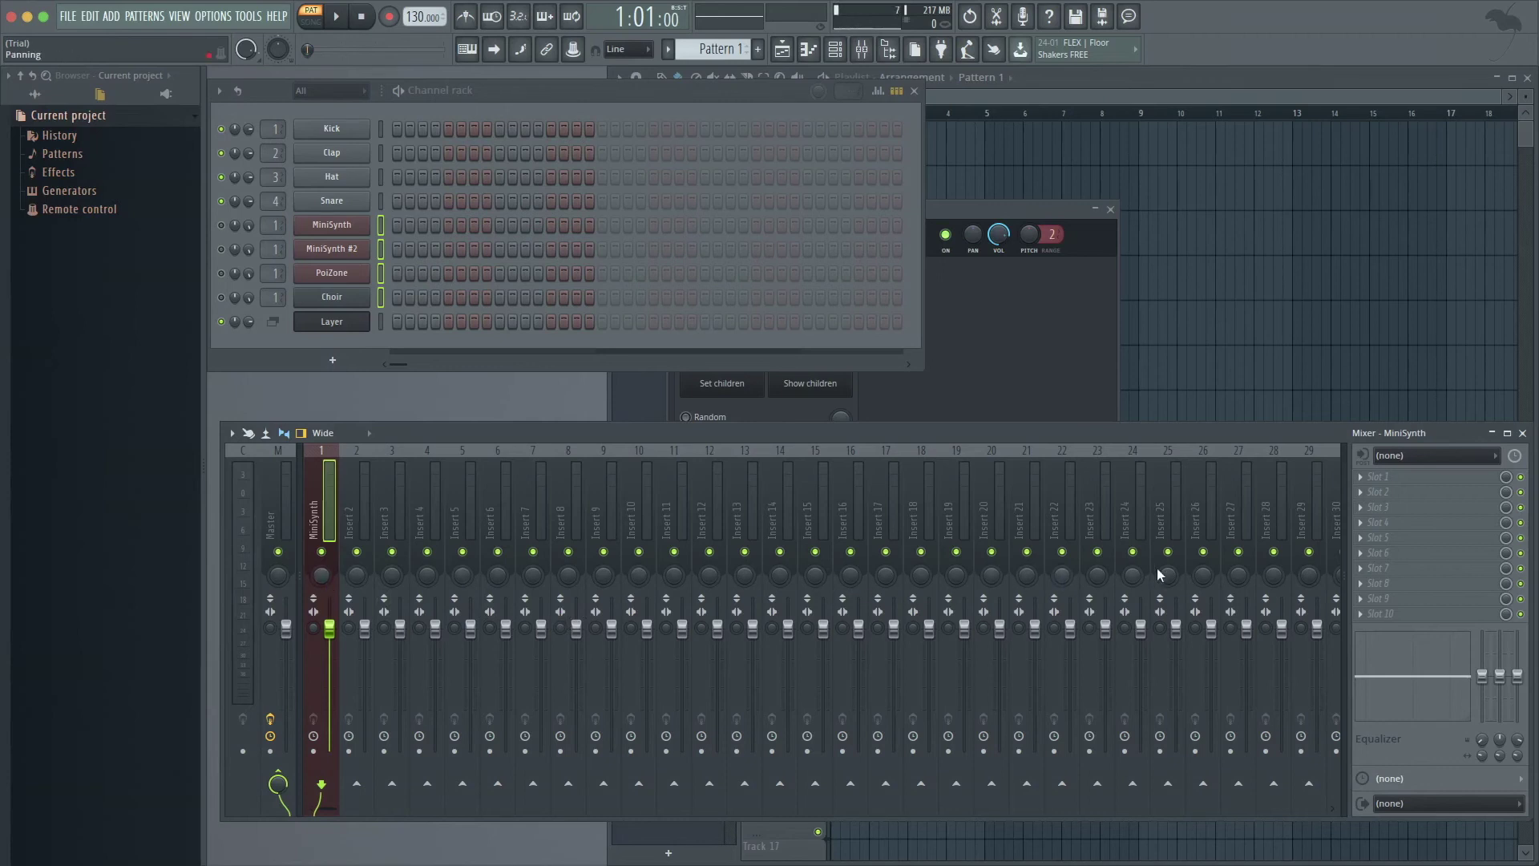
- Add Fruity Reeverb 2 with its next preset to mixer track 1's first effect slot and link its wet level with Multilink to controllers
left_click(1367, 481)
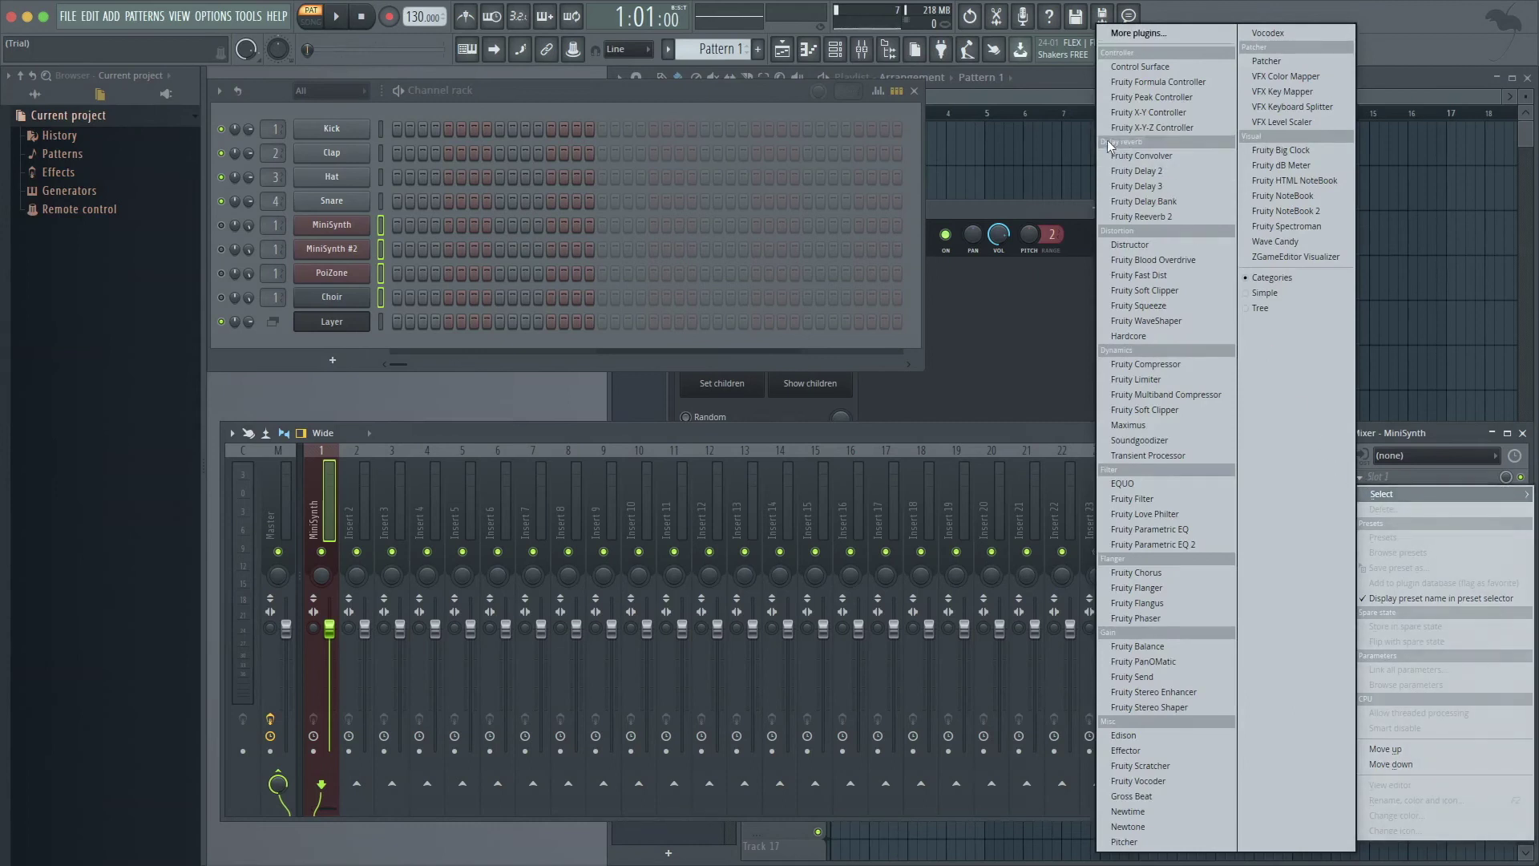
left_click(1167, 215)
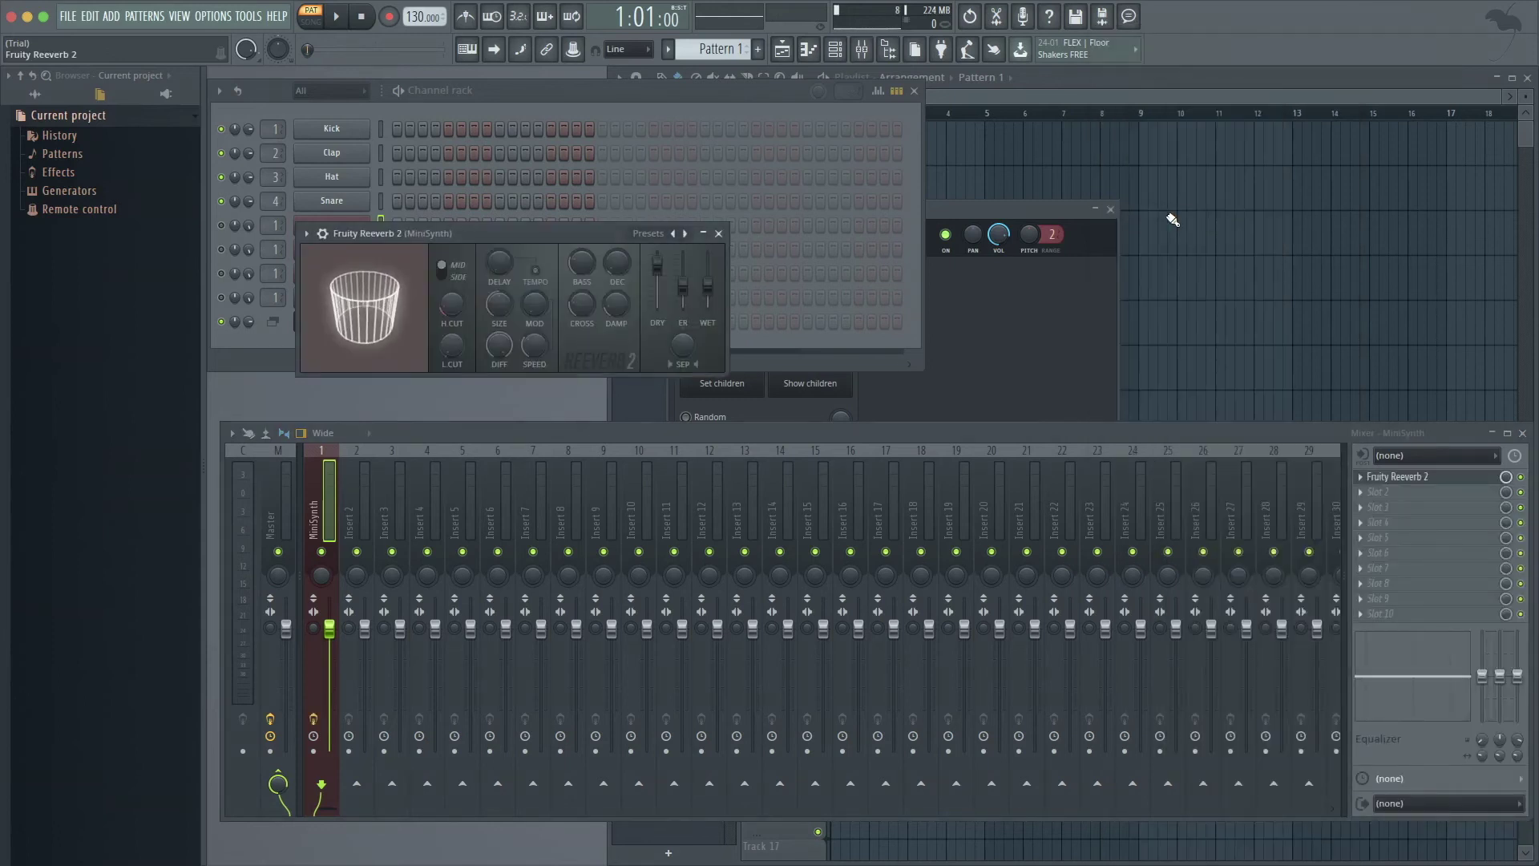
left_click(687, 233)
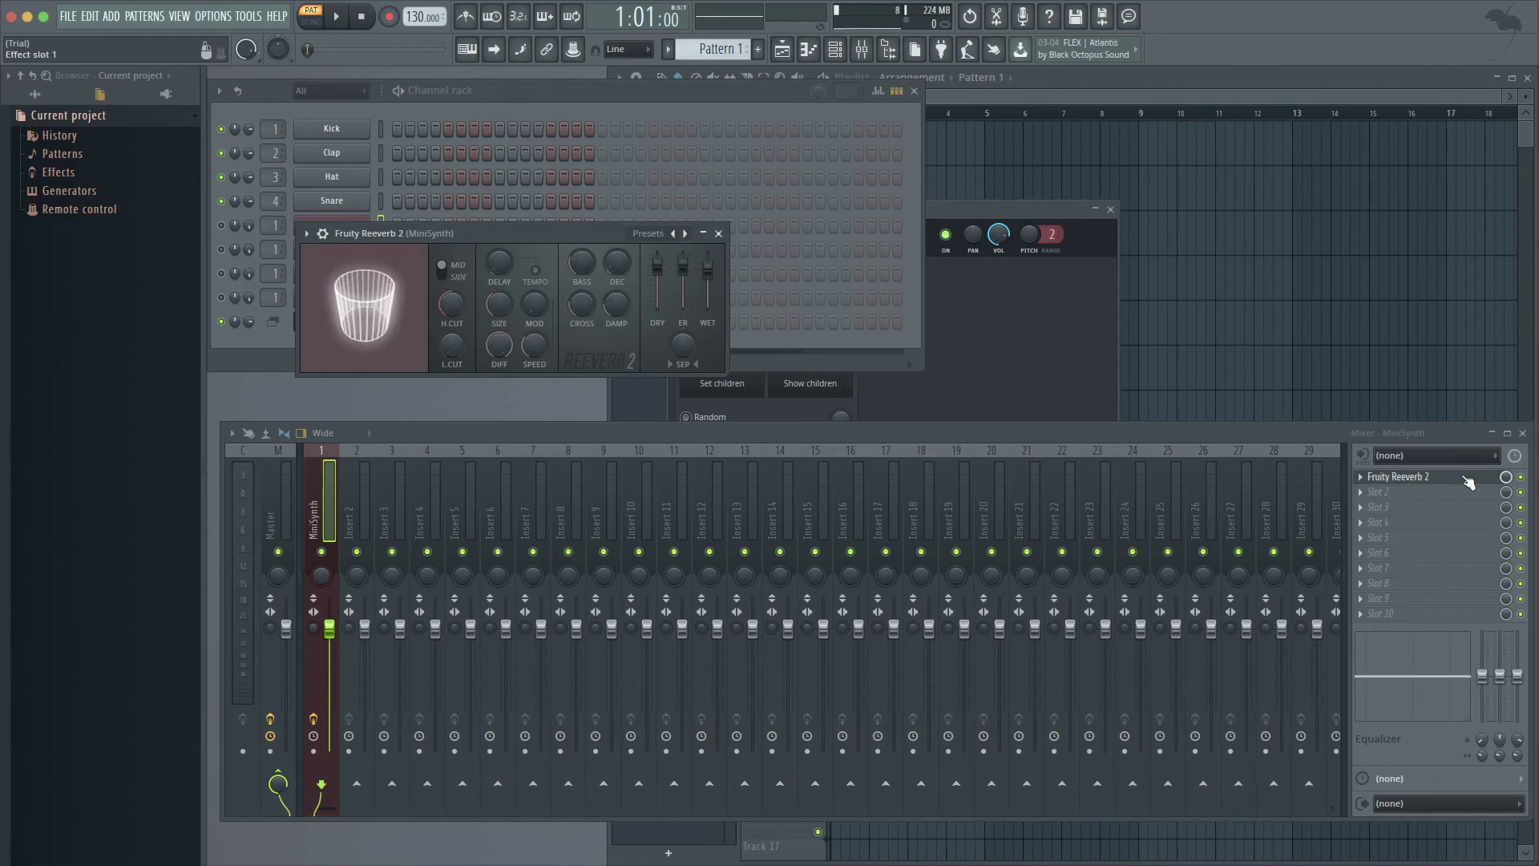
left_click(575, 56)
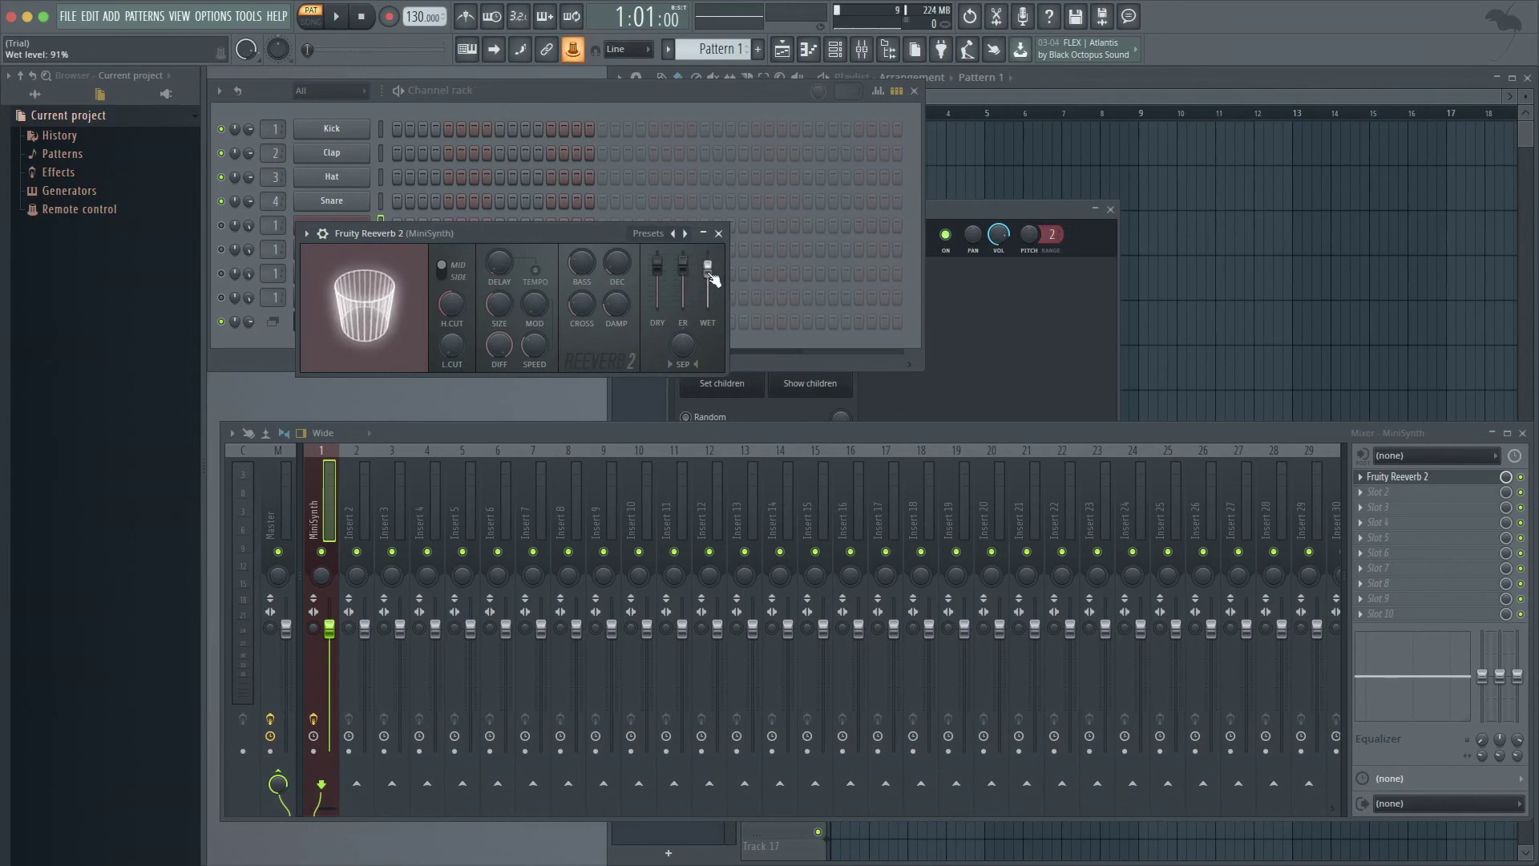
scroll(712, 279, "down", 5)
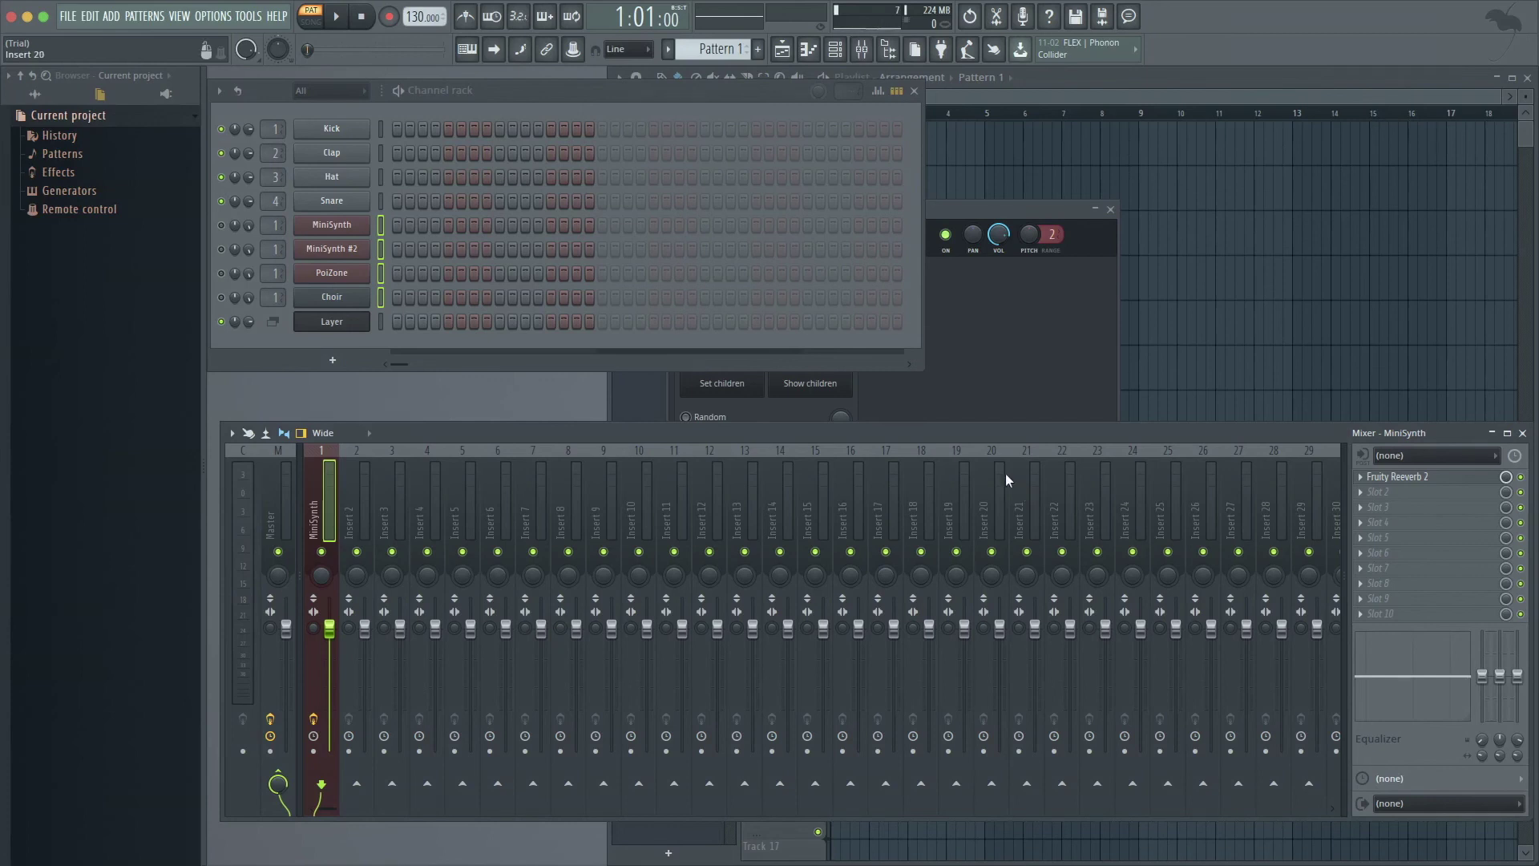
- Link the low, mid and high EQ band levels of mixer track 1 to the MIDI controller with Multilink to controllers
left_click(574, 50)
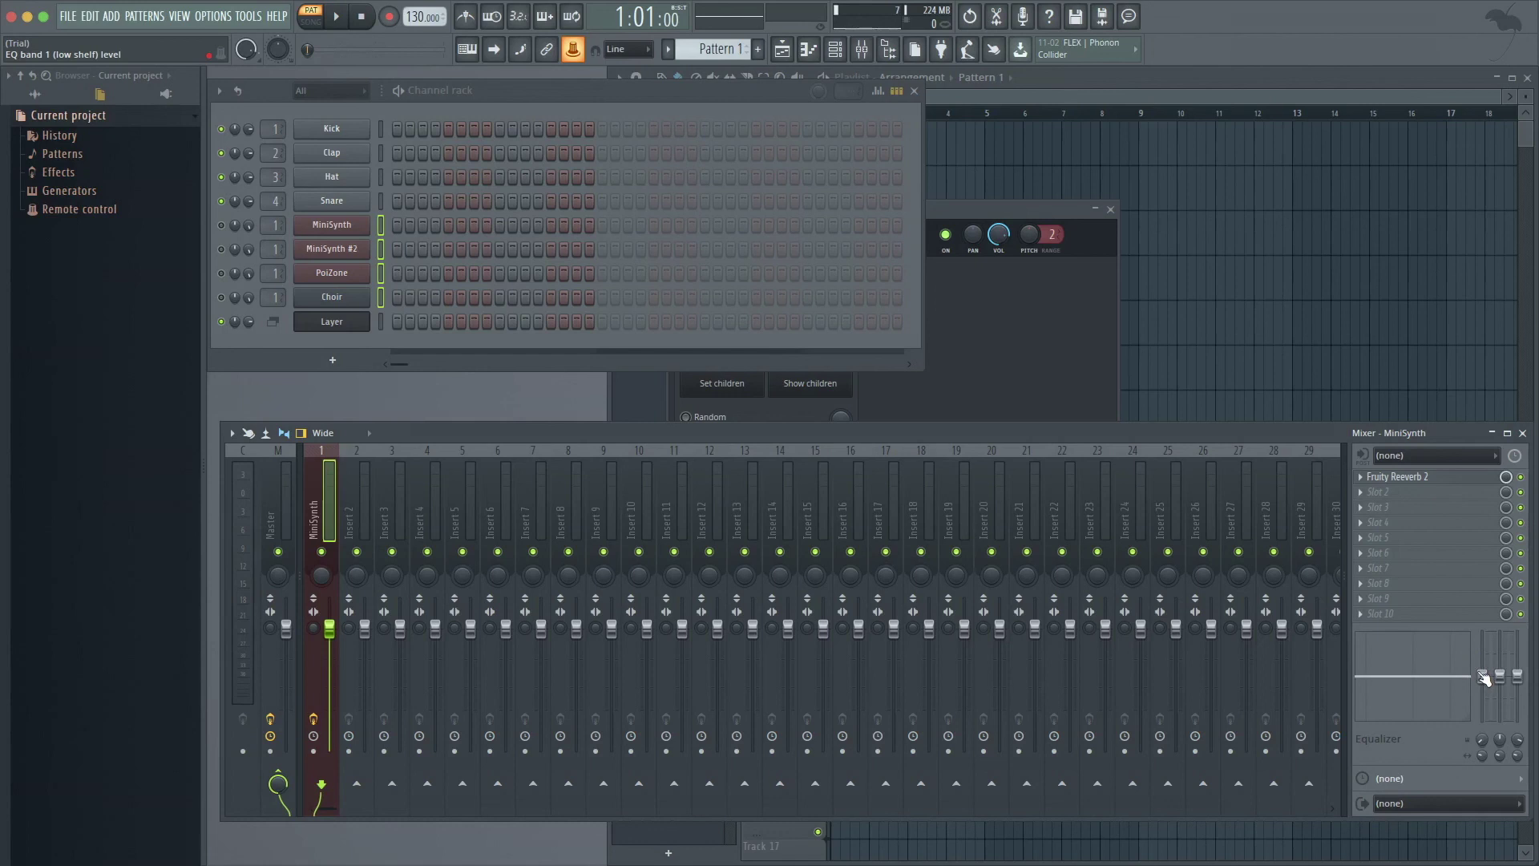
left_click_drag(1485, 677, 1485, 681)
left_click_drag(1484, 681, 1484, 684)
key("ctrl+m")
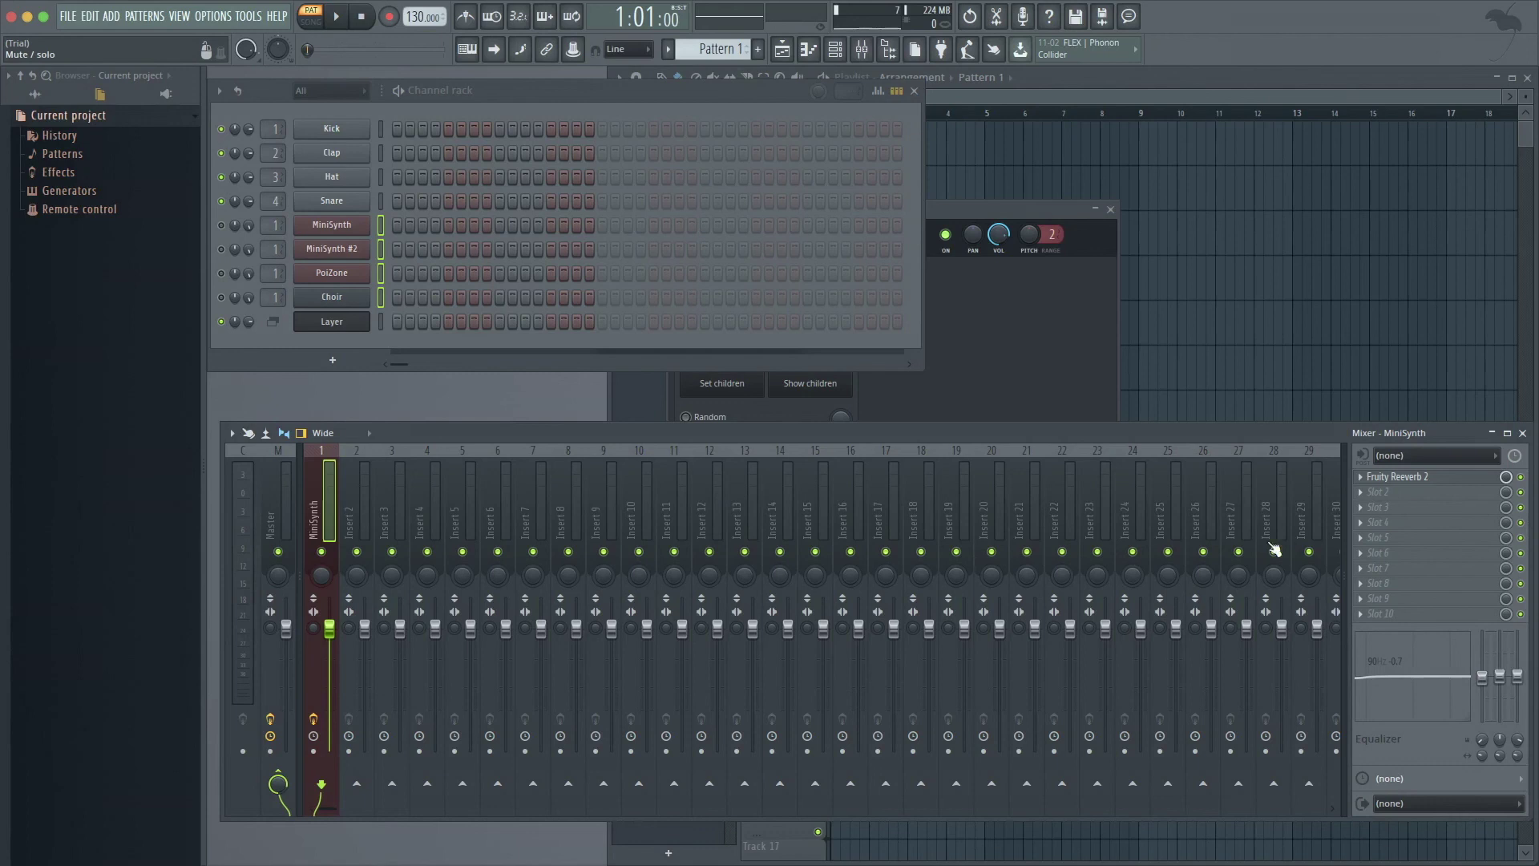
left_click(574, 51)
left_click_drag(1500, 676, 1496, 678)
key("ctrl+j")
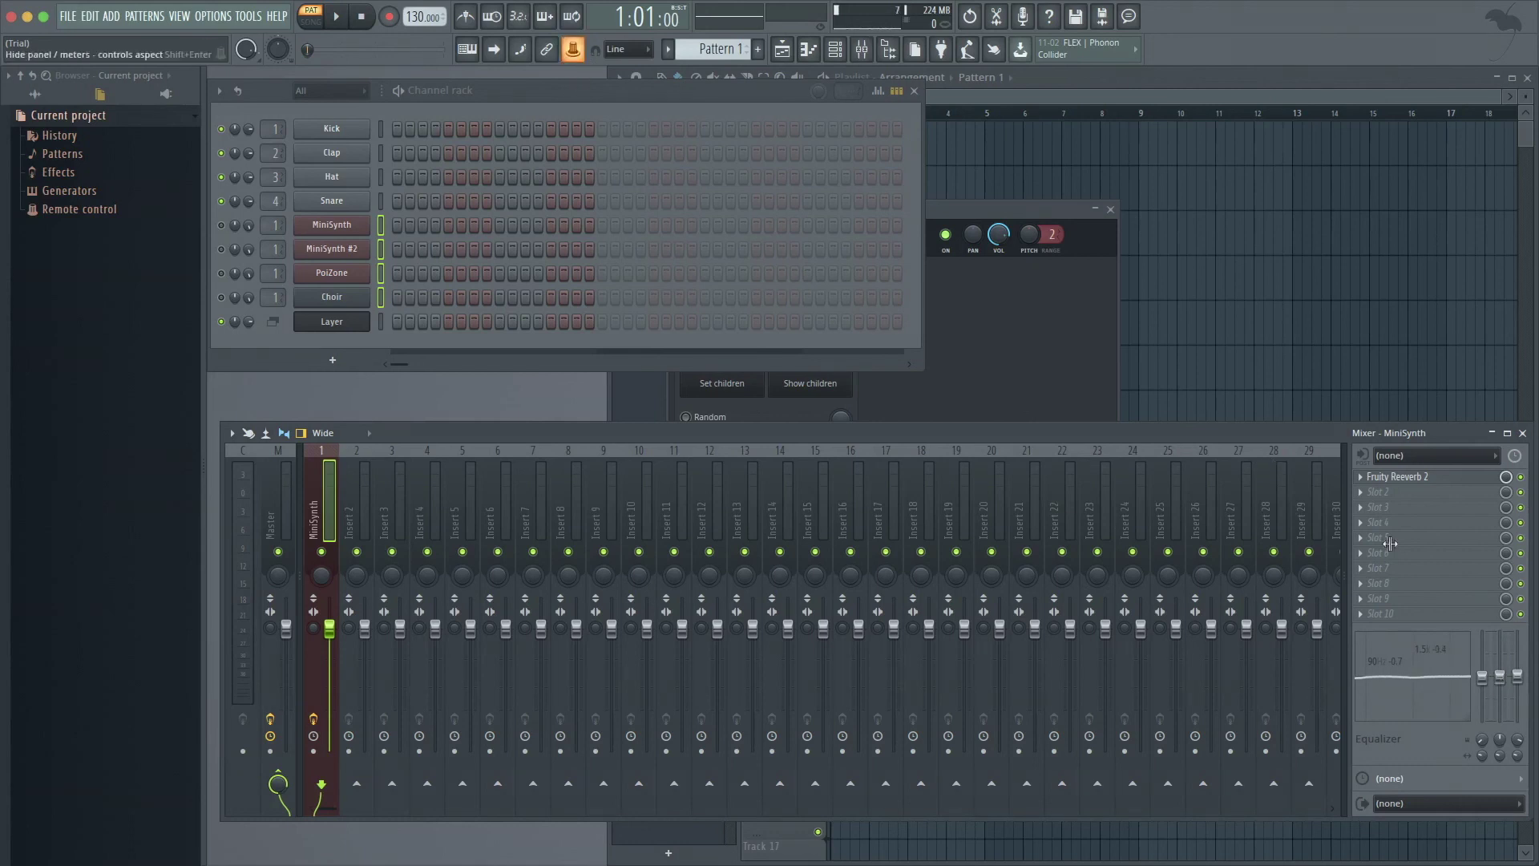
left_click(1517, 678)
left_click_drag(1518, 677, 1518, 680)
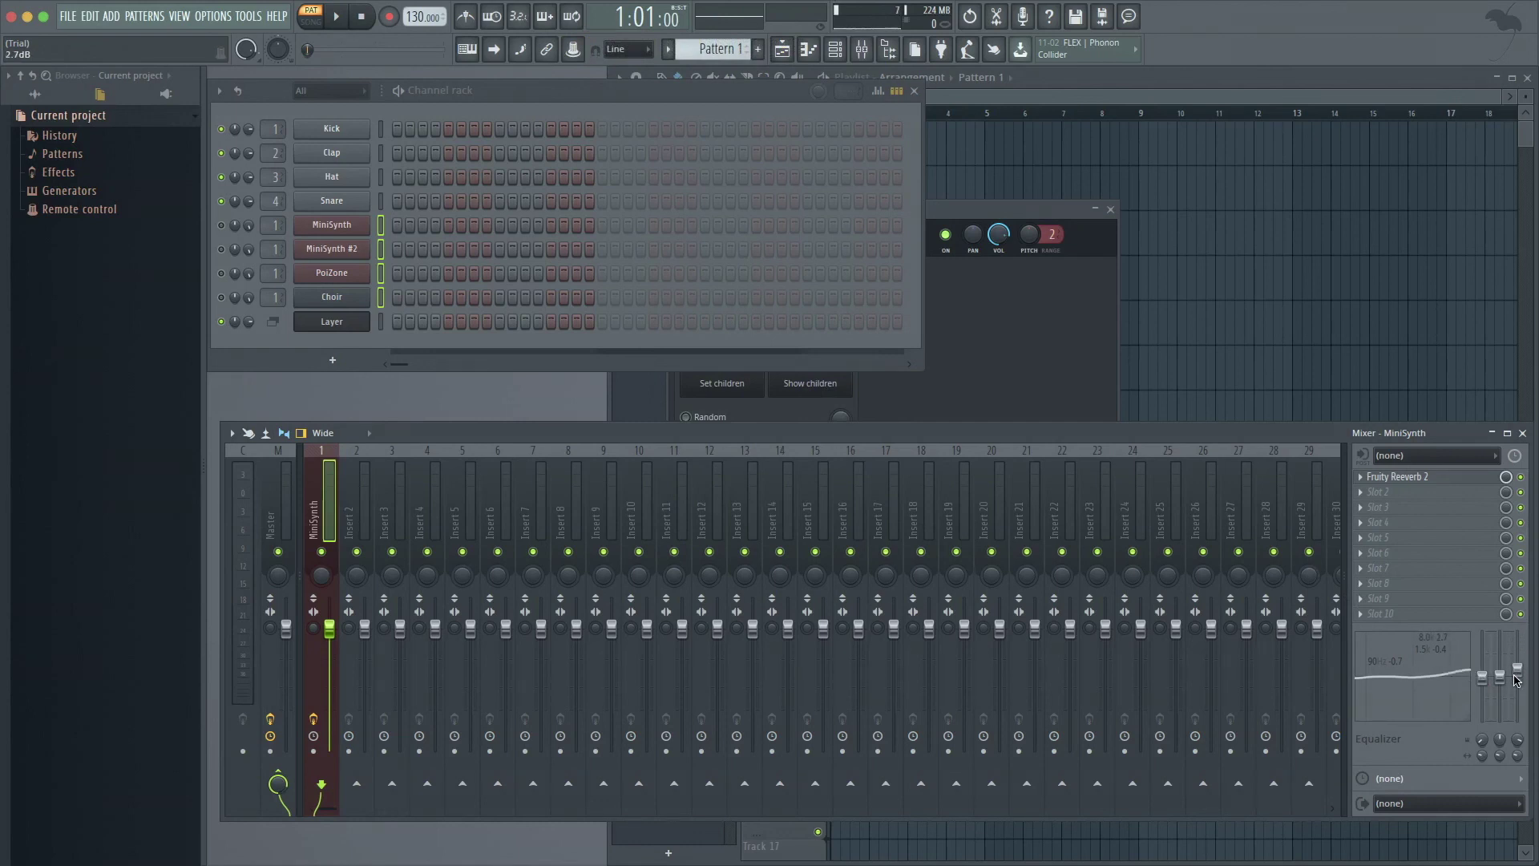